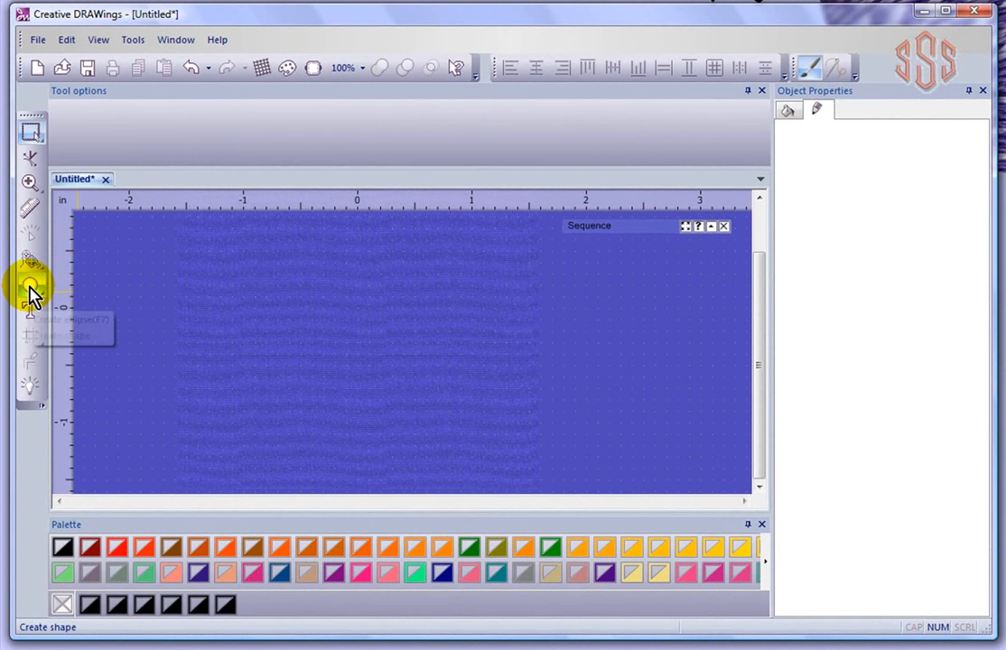
# Draw an ellipse about 1.86 in wide and 0.94 in high near the centre of the design area.
pyautogui.click(31, 288)
pyautogui.moveTo(224, 272); pyautogui.dragTo(440, 384)
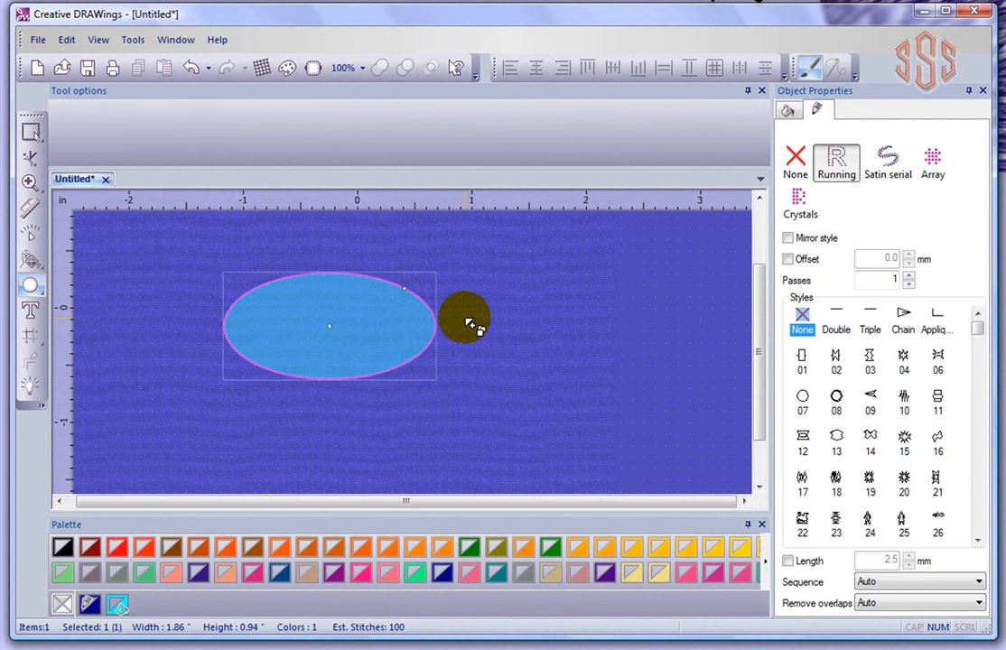
pyautogui.rightClick(466, 318)
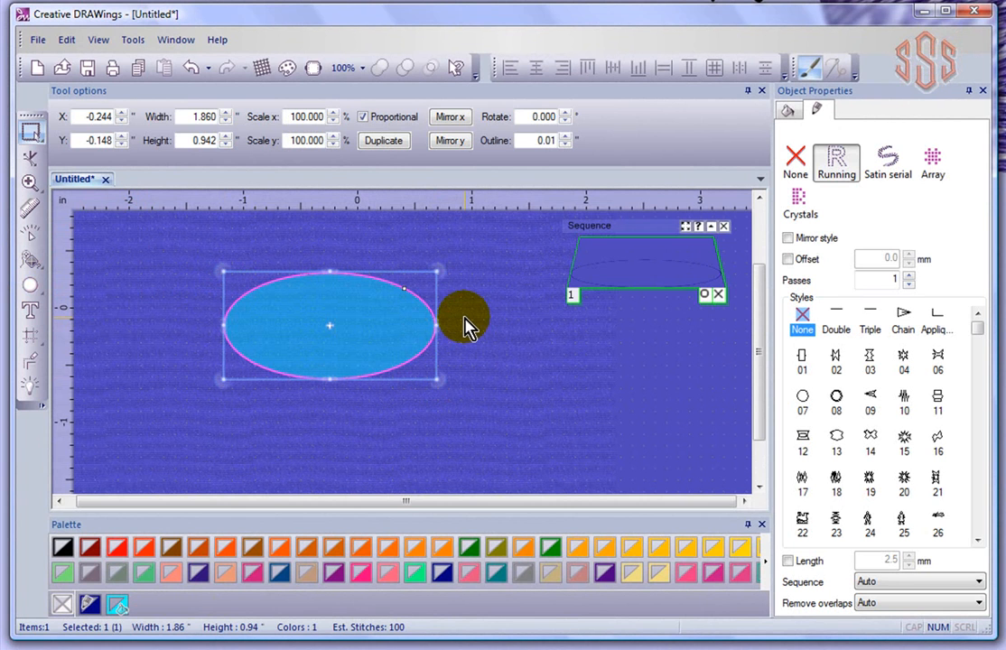
pyautogui.click(174, 299)
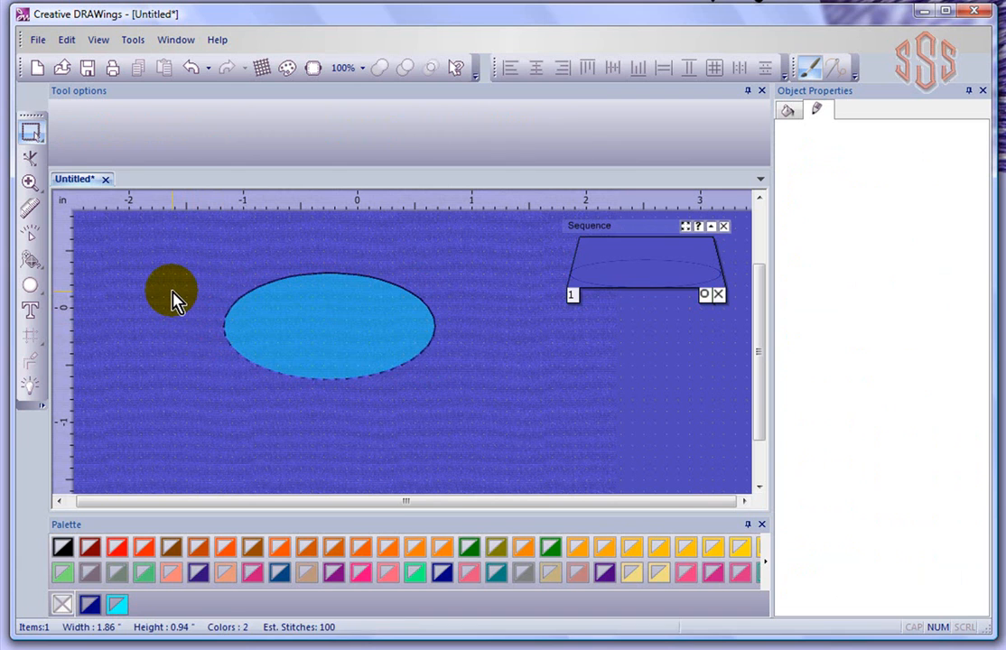
# Recolor the ellipse with a bright red fill and a dark purple outline.
pyautogui.click(31, 134)
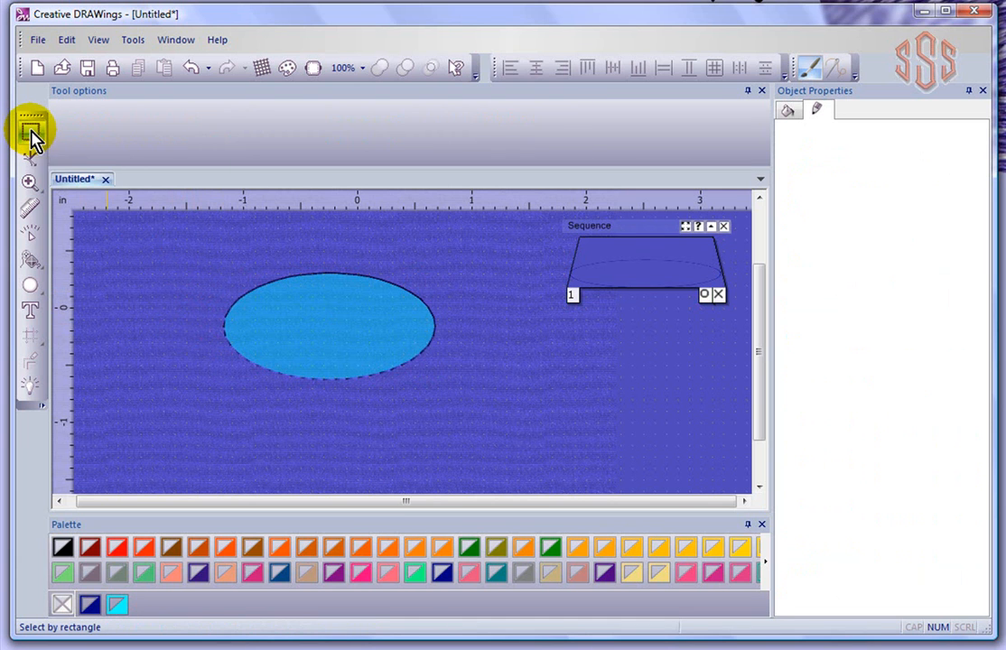
pyautogui.click(353, 343)
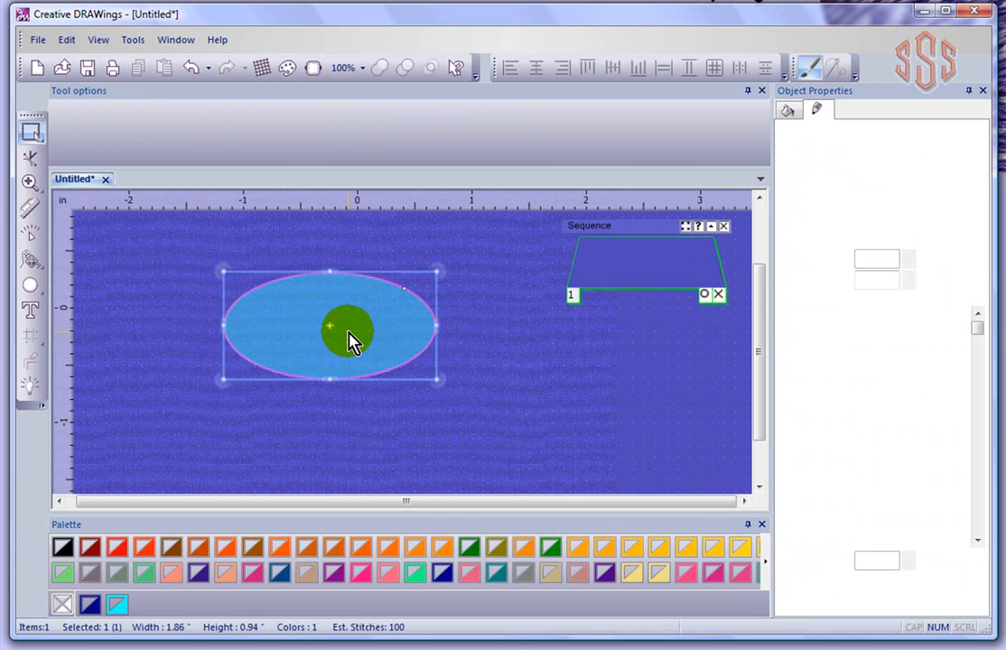
pyautogui.click(352, 344)
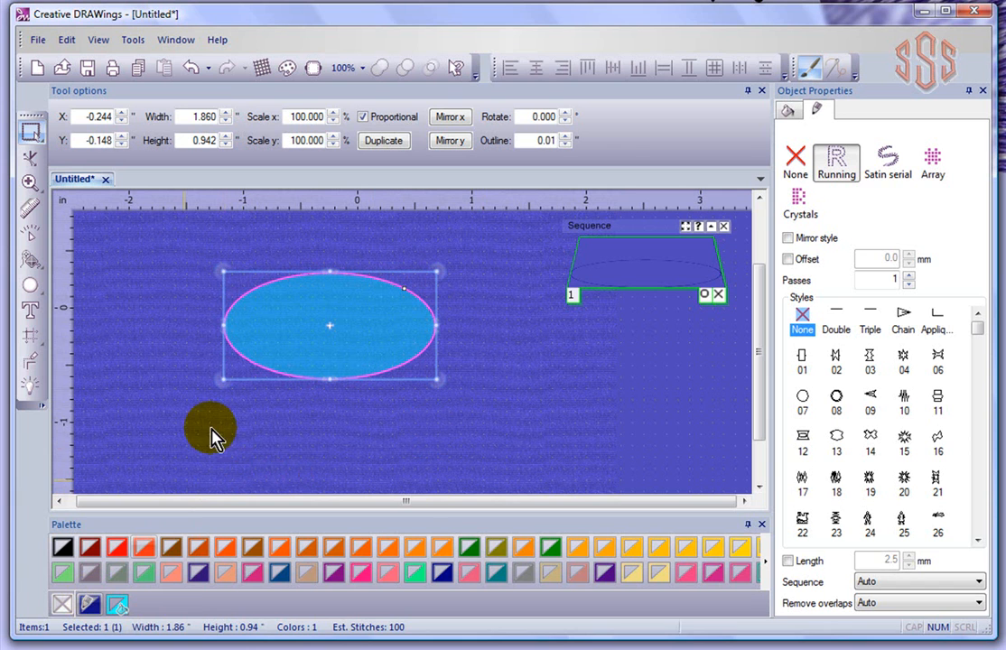
pyautogui.click(119, 547)
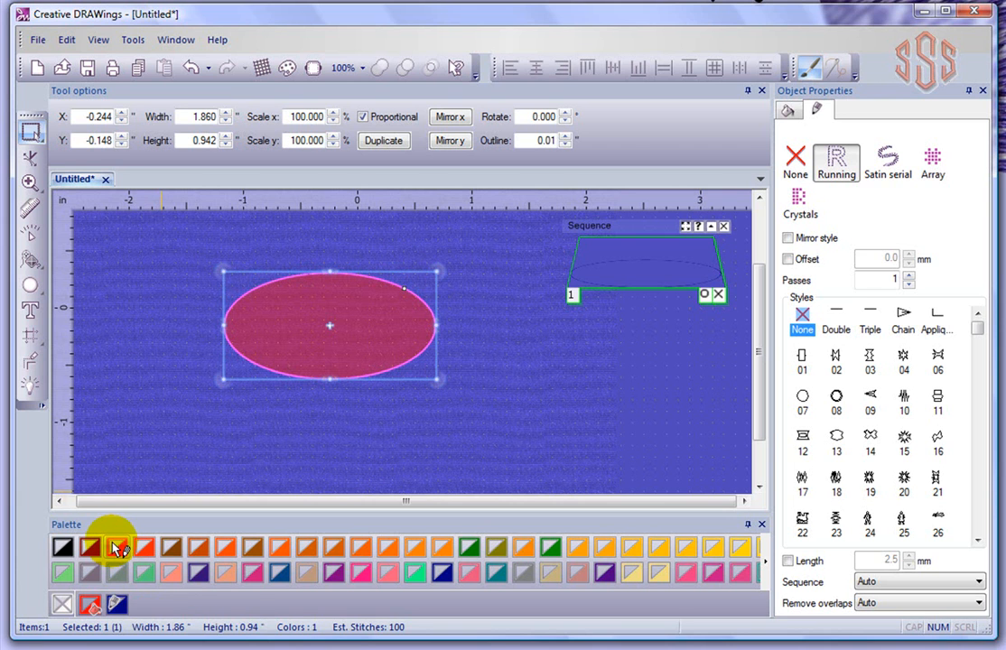
pyautogui.click(196, 574)
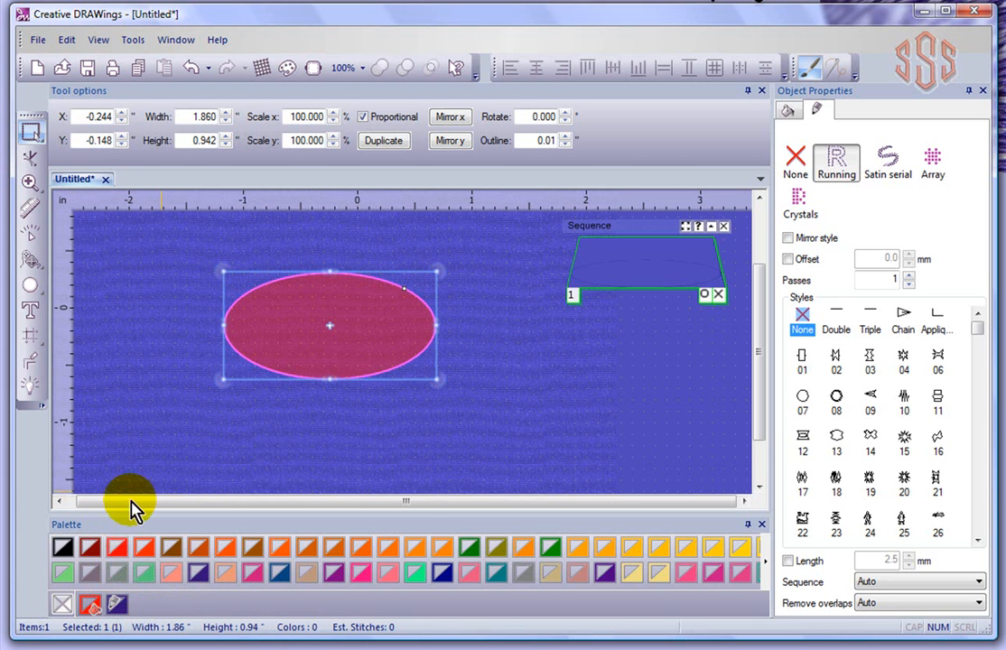
pyautogui.click(166, 363)
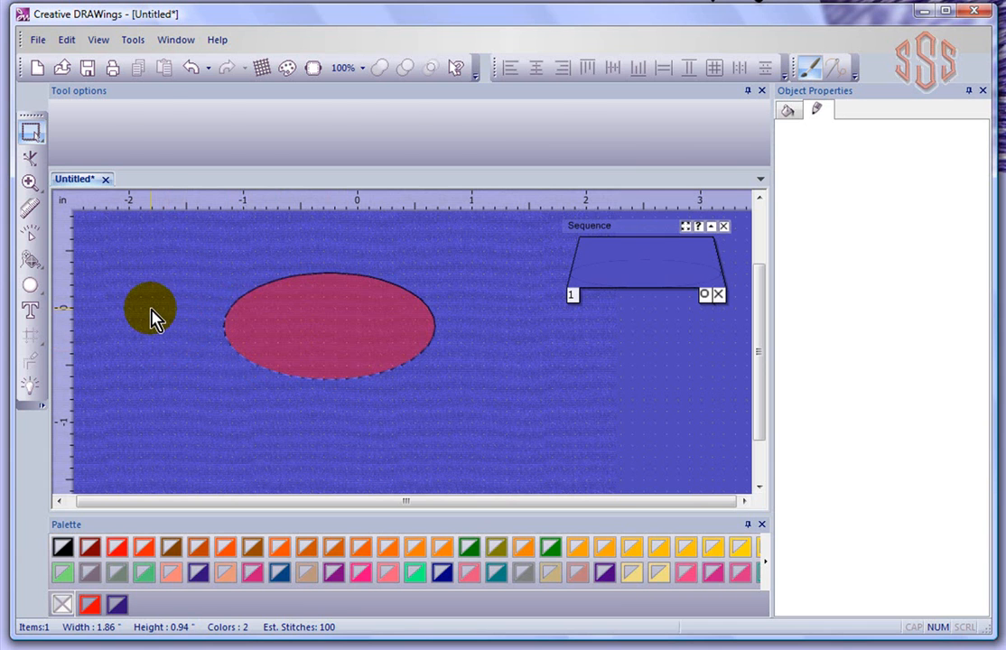
# Apply the Applique fill type to the ellipse.
pyautogui.click(268, 311)
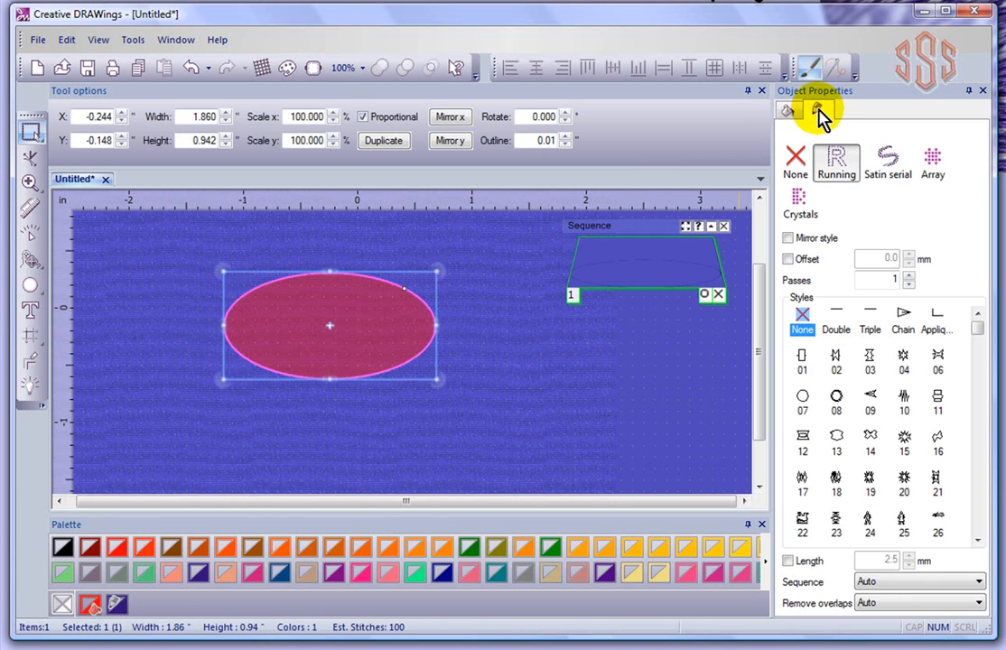
pyautogui.click(788, 111)
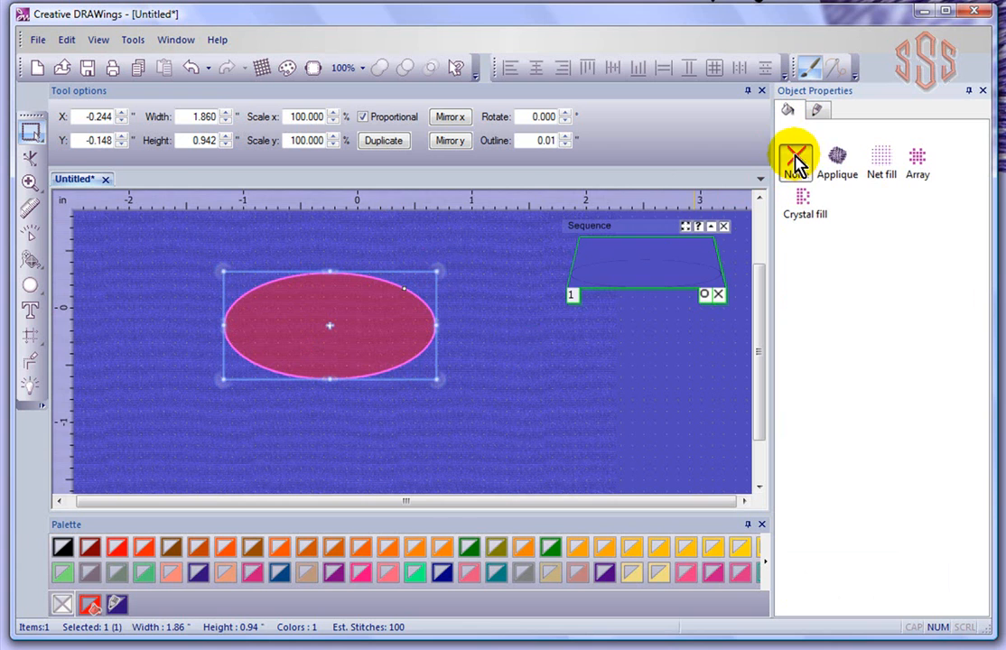
pyautogui.click(338, 424)
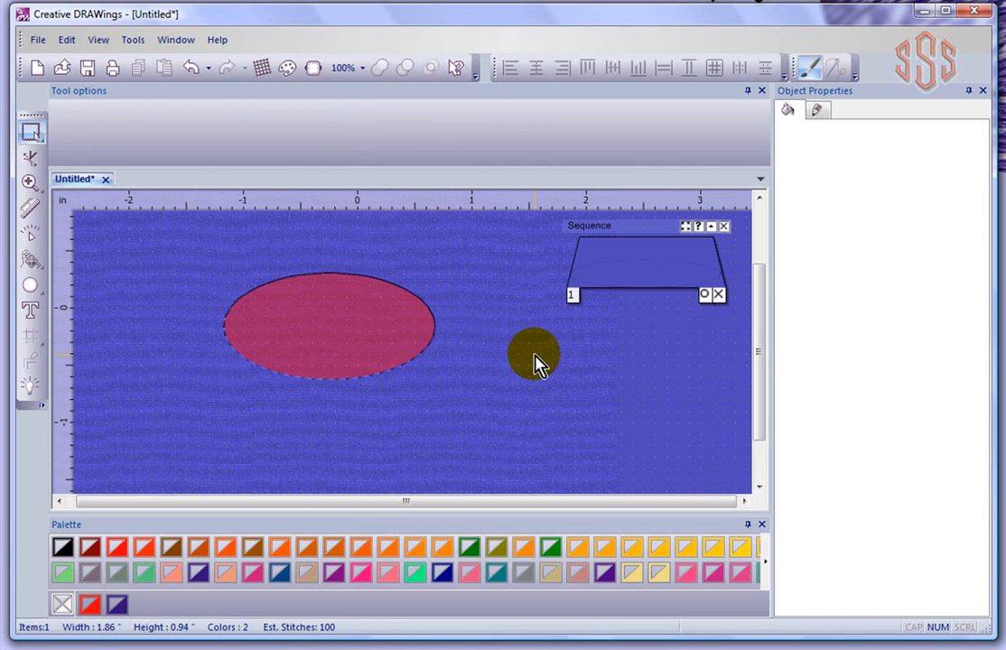
pyautogui.click(355, 330)
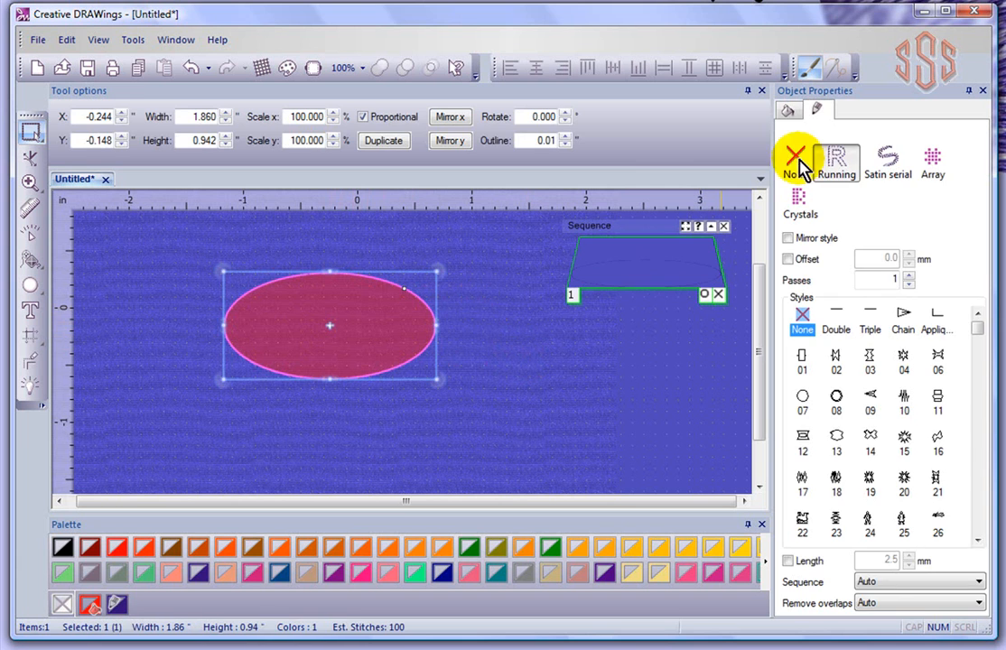
pyautogui.click(788, 112)
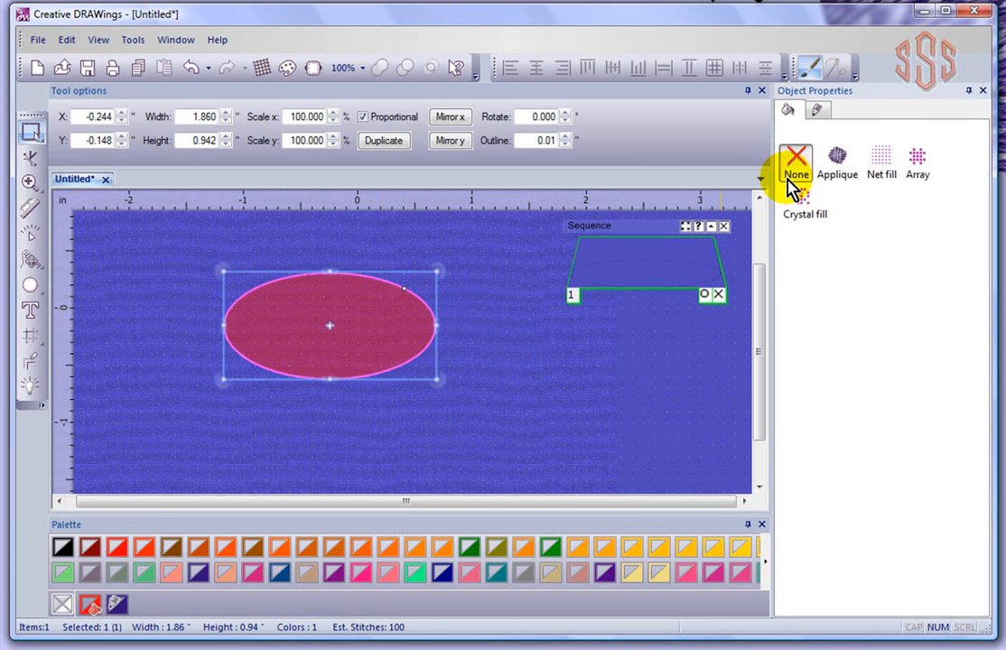
pyautogui.click(840, 171)
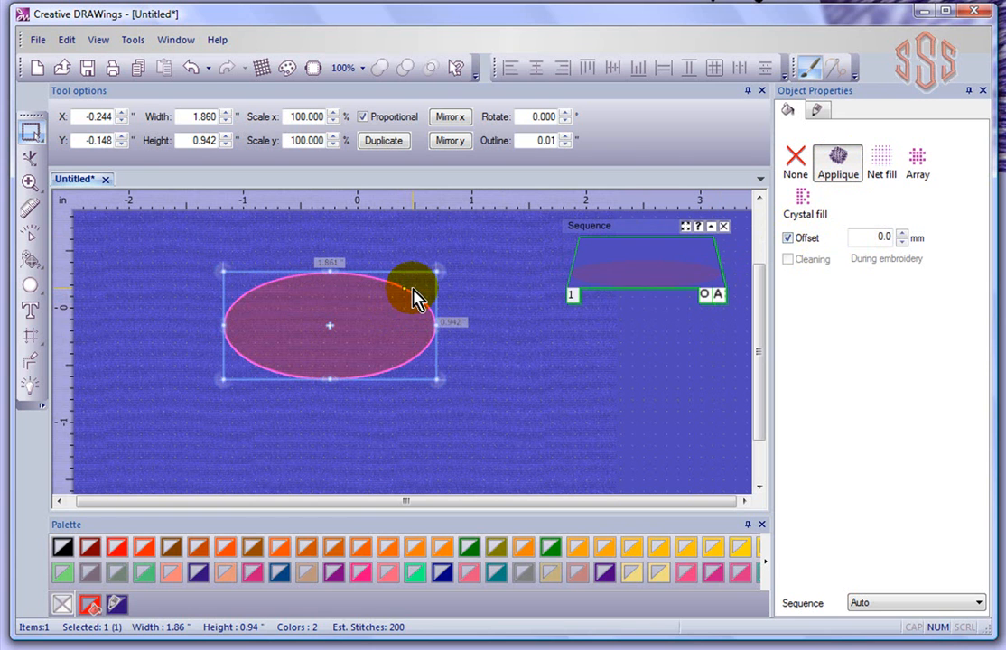
pyautogui.click(478, 321)
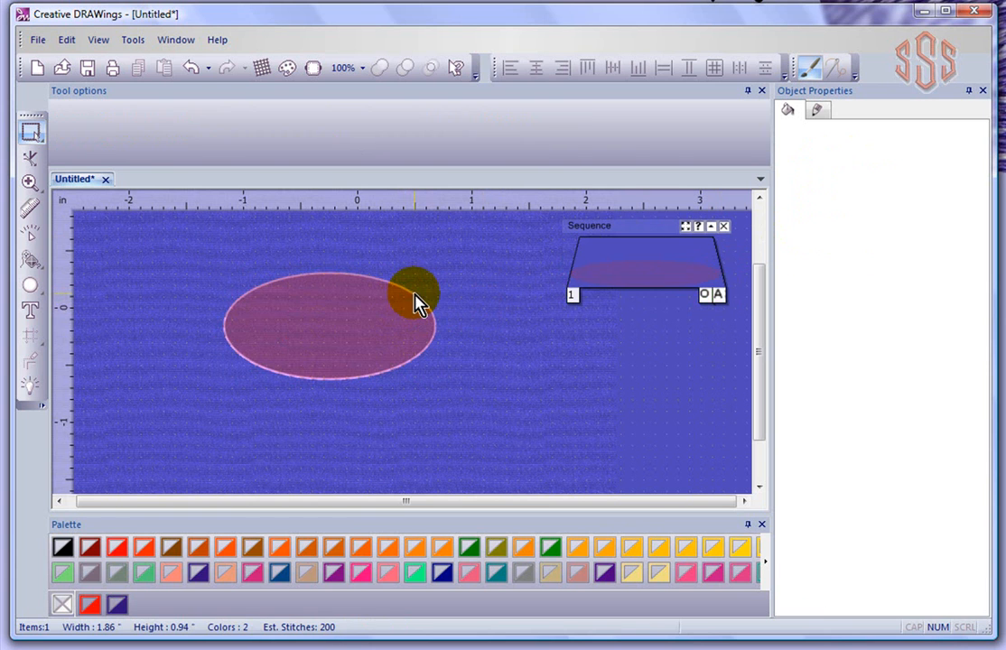
# Set the offset of the ellipse's applique fill to 2 mm.
pyautogui.scroll(2, 417, 303)
pyautogui.scroll(5, 417, 303)
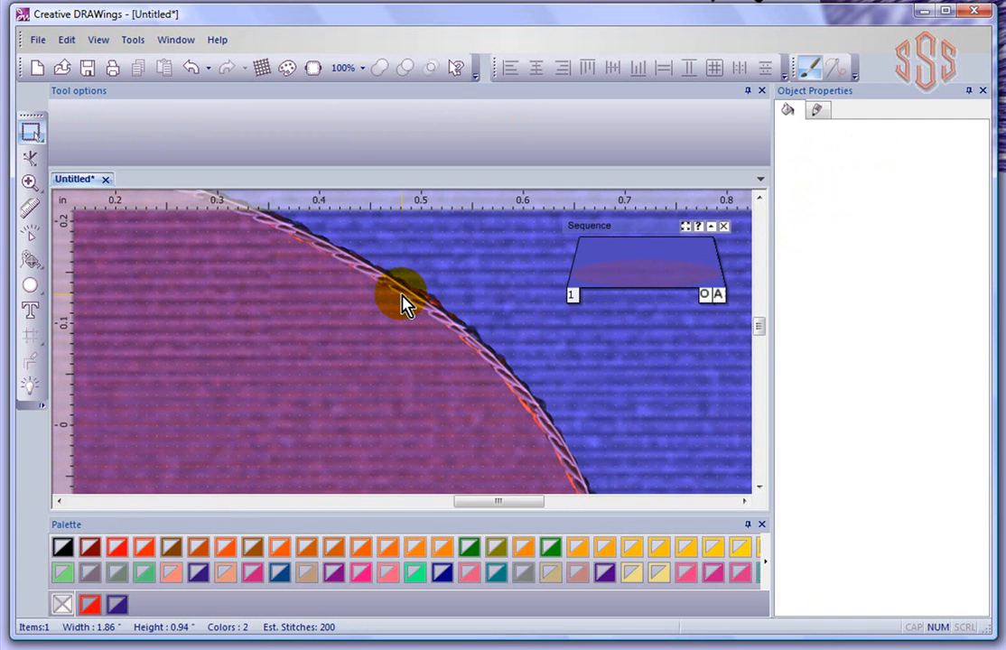
pyautogui.click(404, 300)
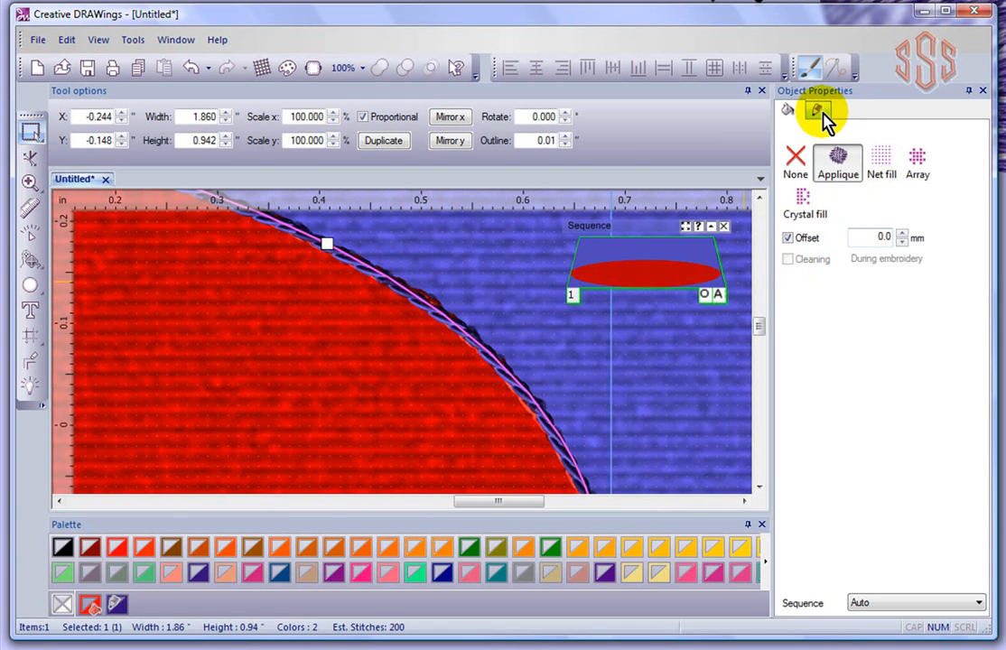
pyautogui.doubleClick(884, 236)
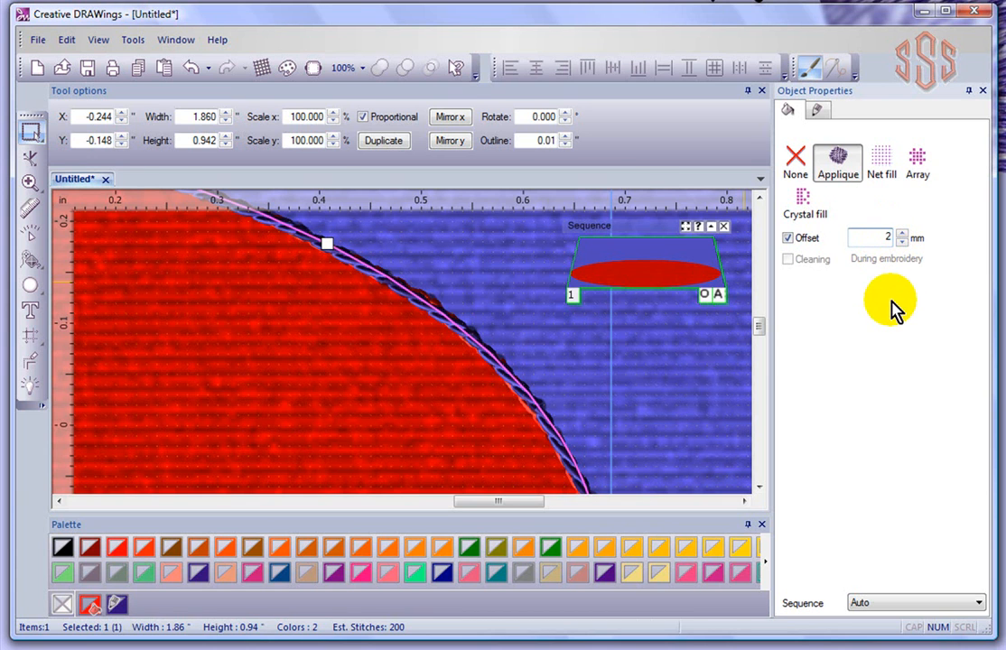
pyautogui.press('Return')
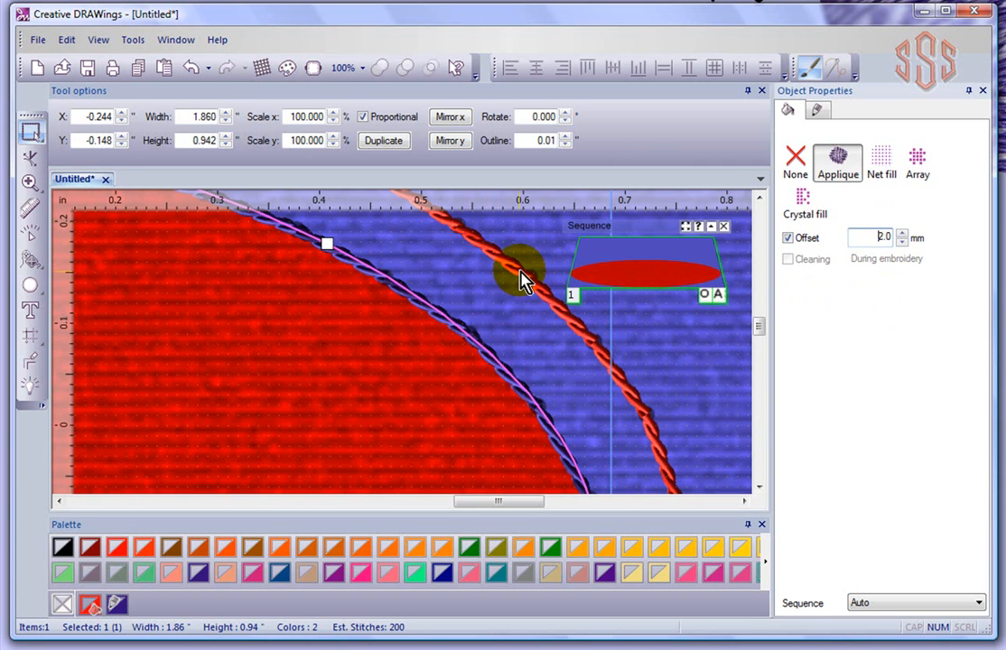
pyautogui.click(790, 239)
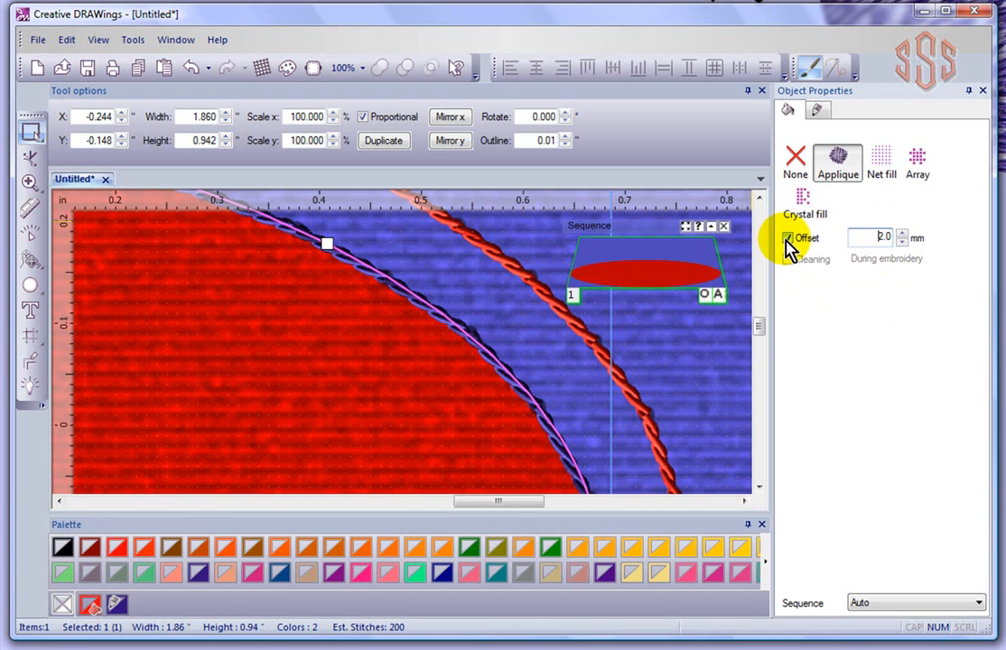
pyautogui.click(835, 166)
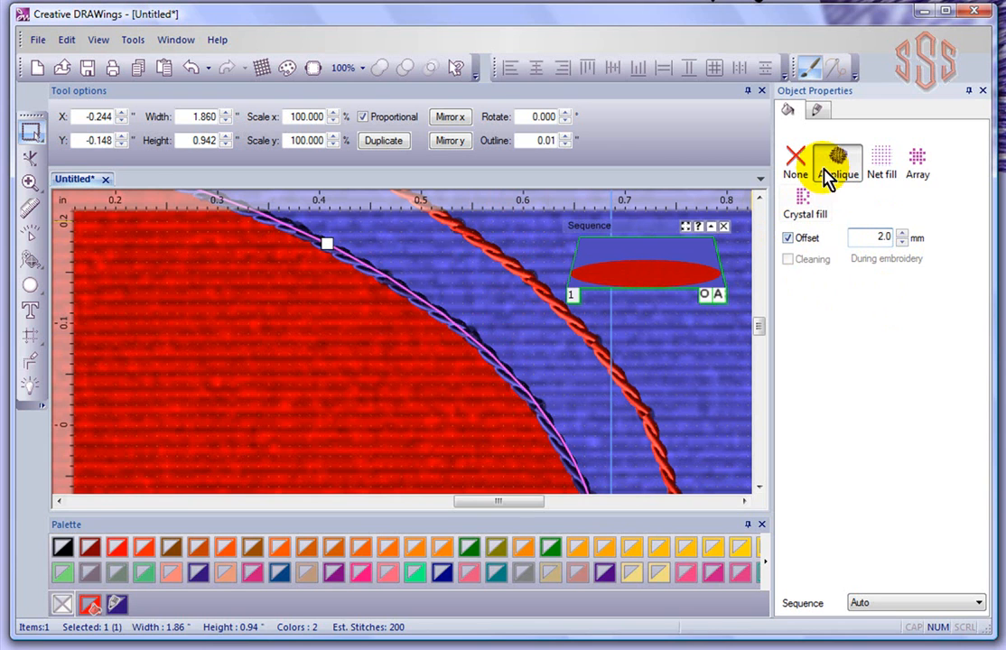
pyautogui.click(816, 111)
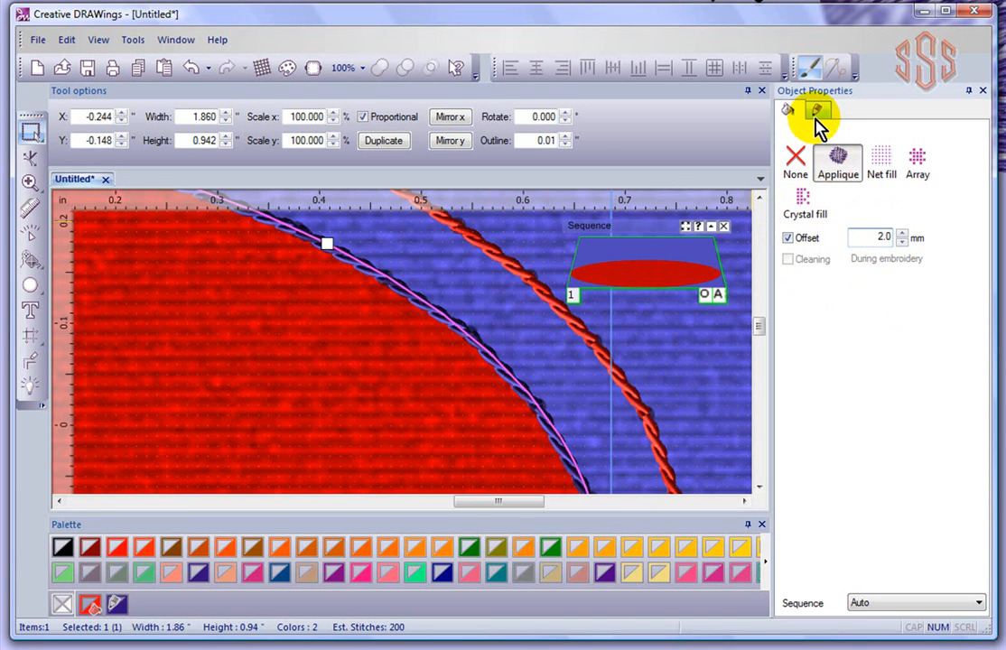
# Change the ellipse's fill type to Net fill with a cell size of 3 mm.
pyautogui.click(882, 165)
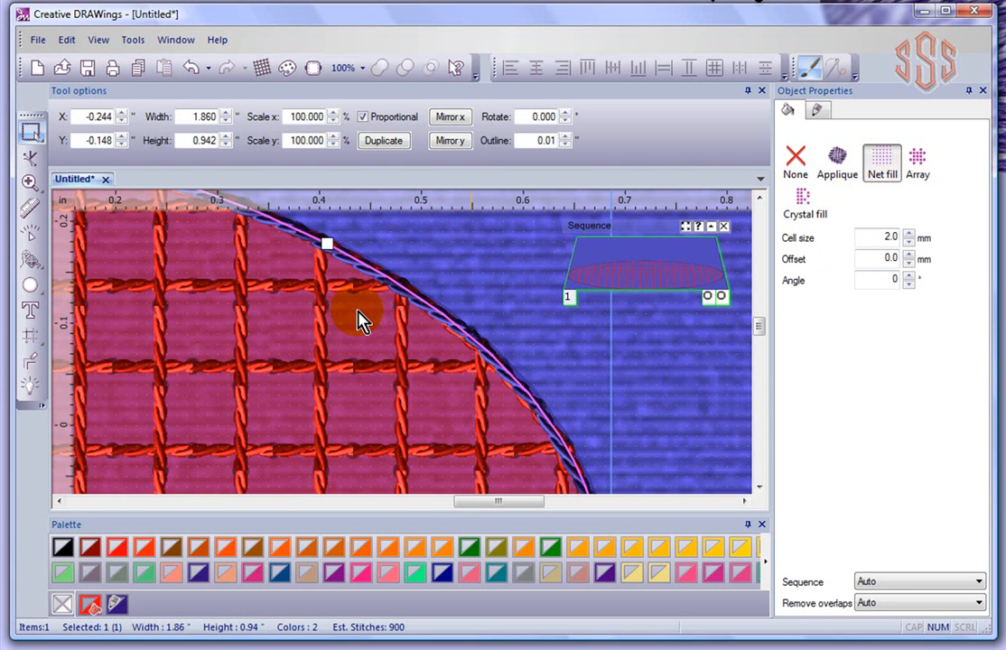
pyautogui.scroll(-4, 326, 325)
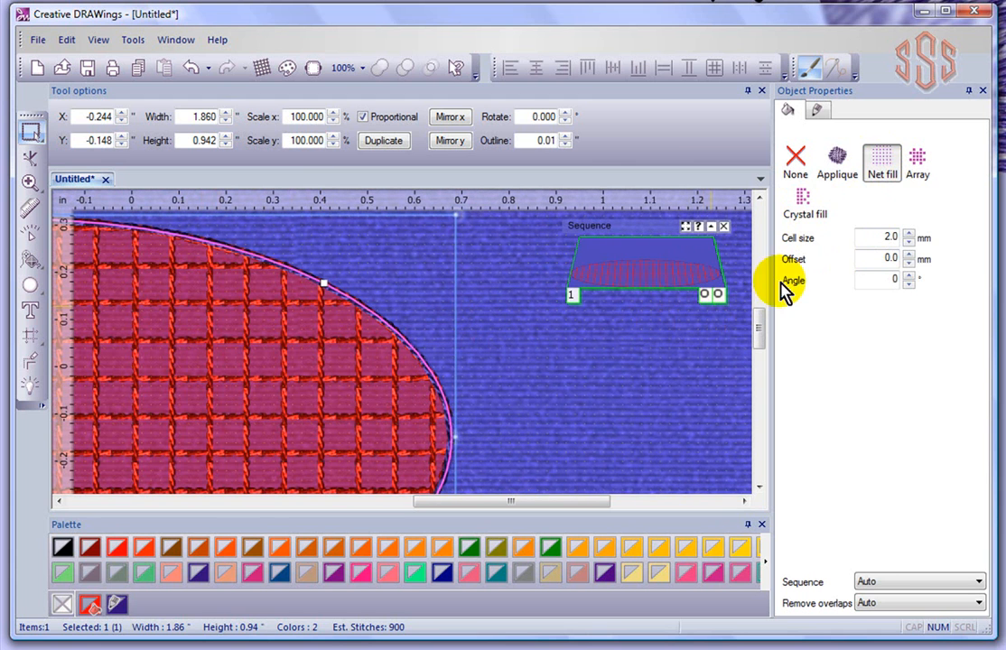
pyautogui.click(885, 236)
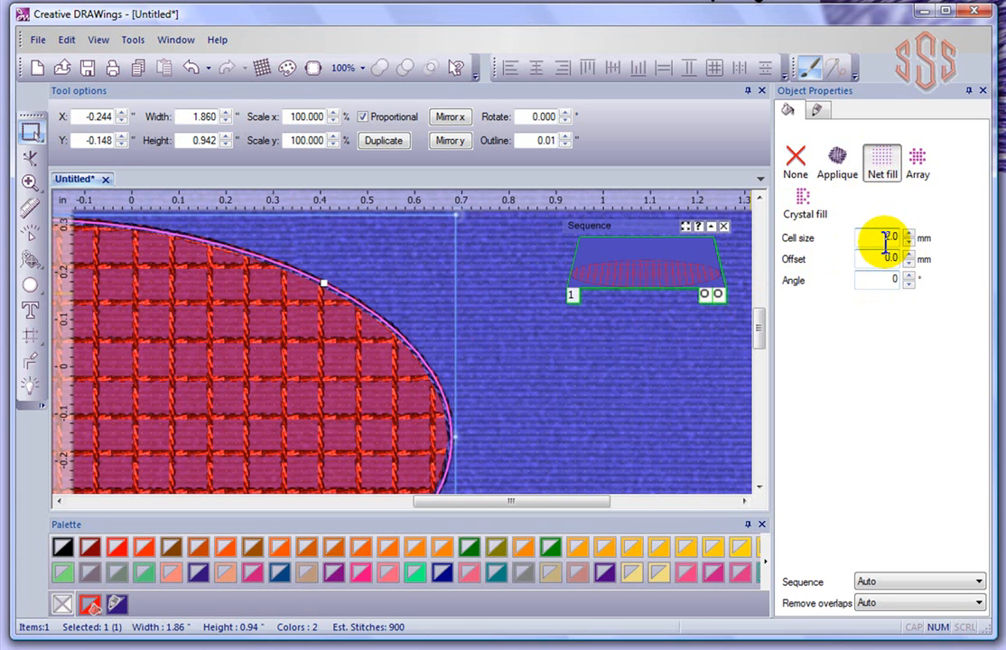
pyautogui.doubleClick(890, 237)
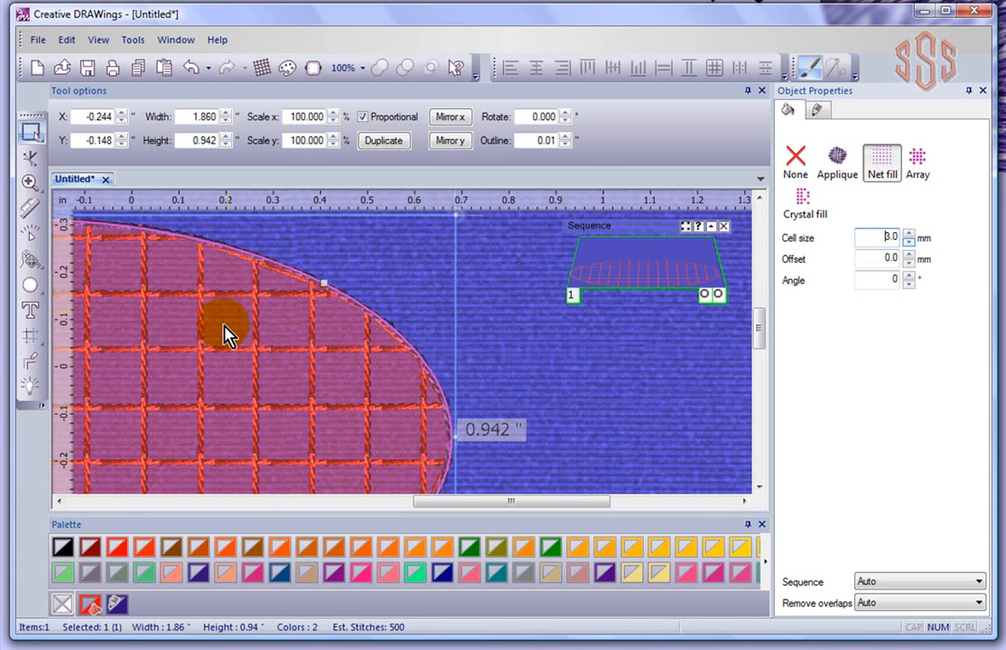
pyautogui.click(224, 316)
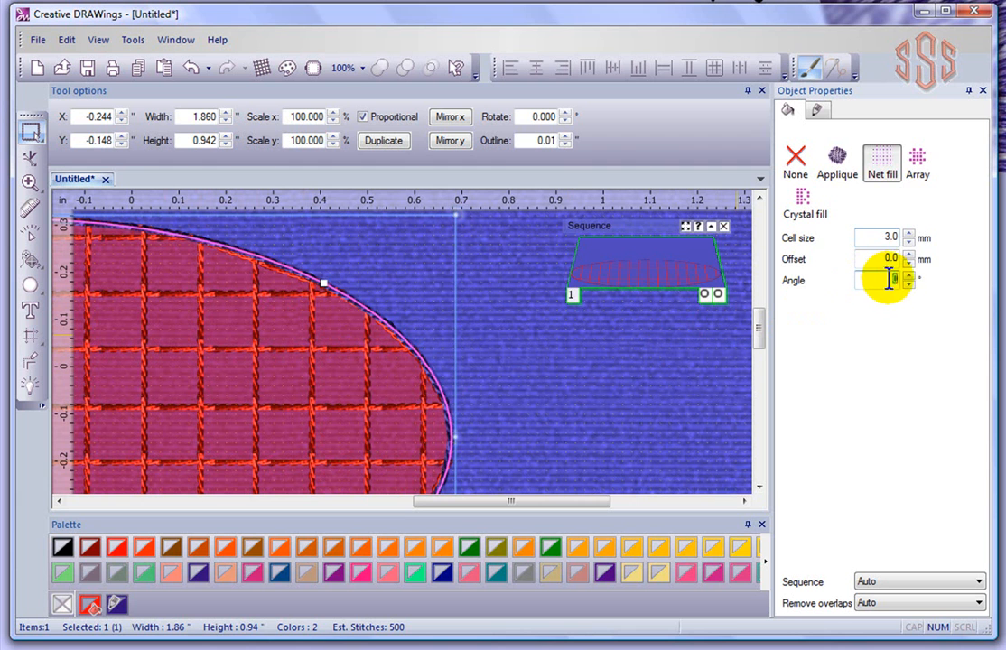
# Set the angle of the ellipse's net fill to 45 degrees.
pyautogui.doubleClick(889, 280)
pyautogui.press('Return')
pyautogui.scroll(-4, 576, 379)
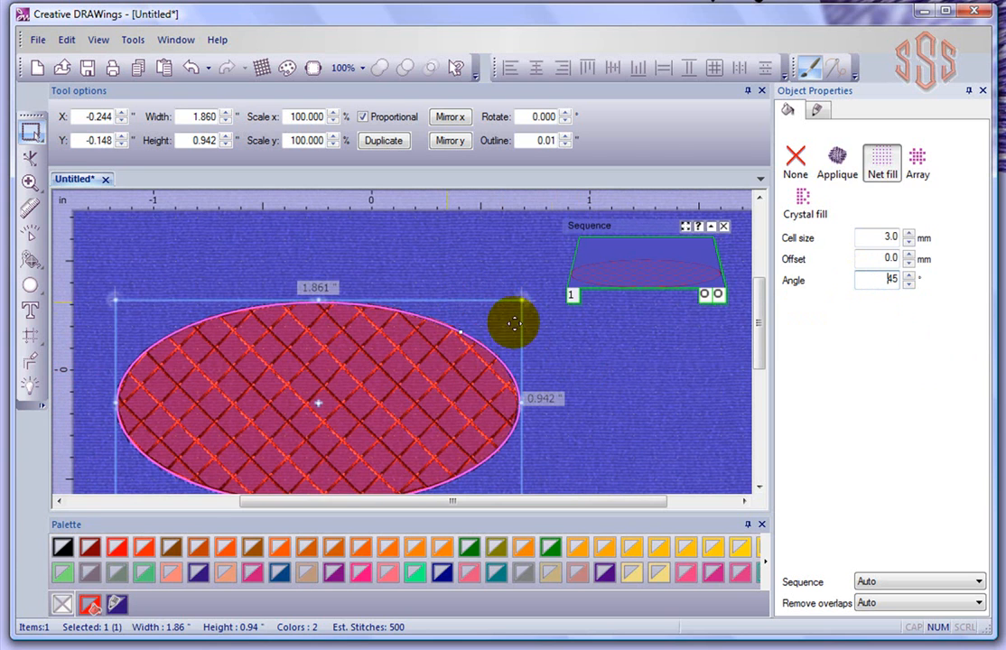
# Fill the ellipse with an Array of the Happy star clipart.
pyautogui.click(917, 164)
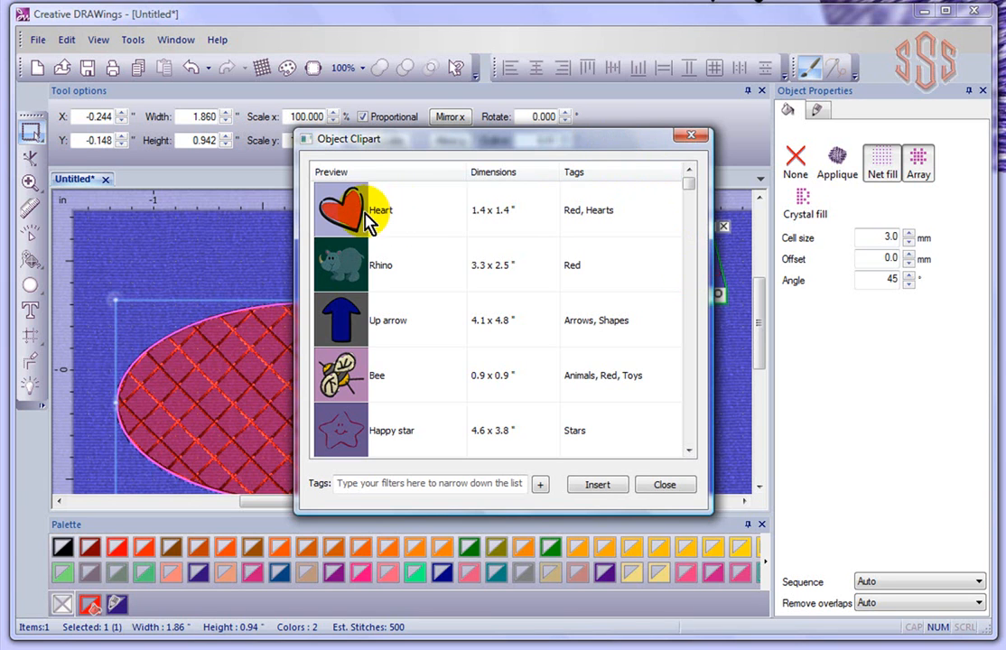
pyautogui.moveTo(409, 154); pyautogui.dragTo(477, 79)
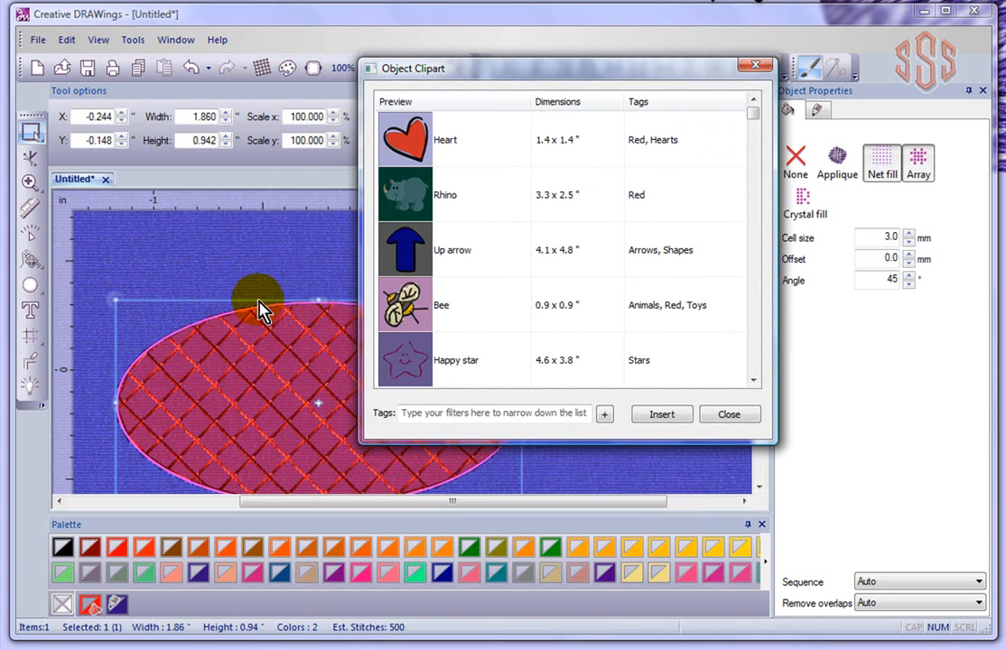
pyautogui.click(415, 363)
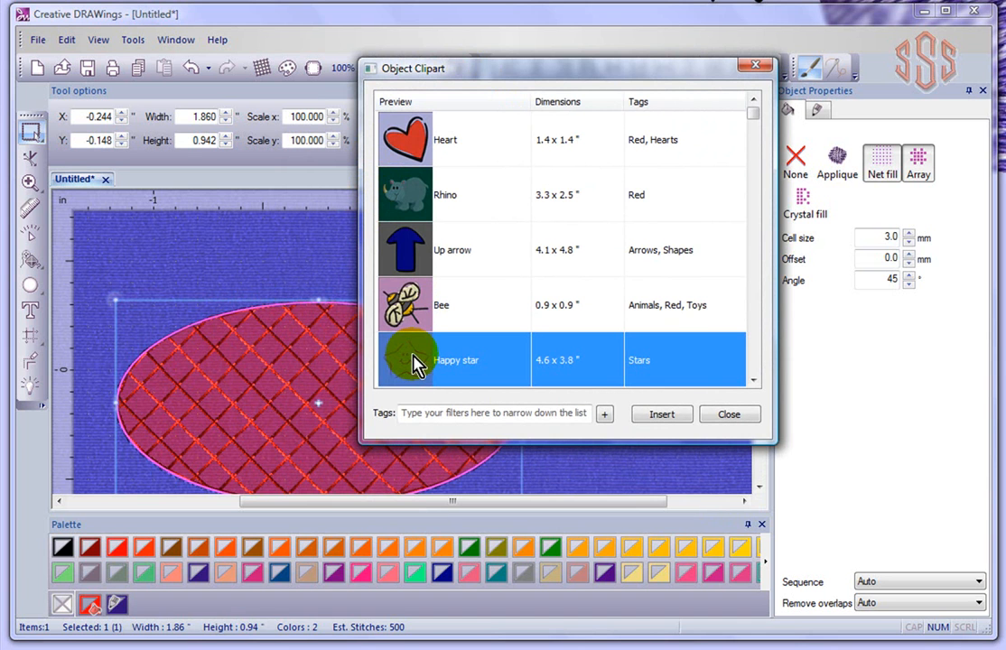
pyautogui.click(667, 416)
pyautogui.moveTo(670, 415); pyautogui.dragTo(250, 283)
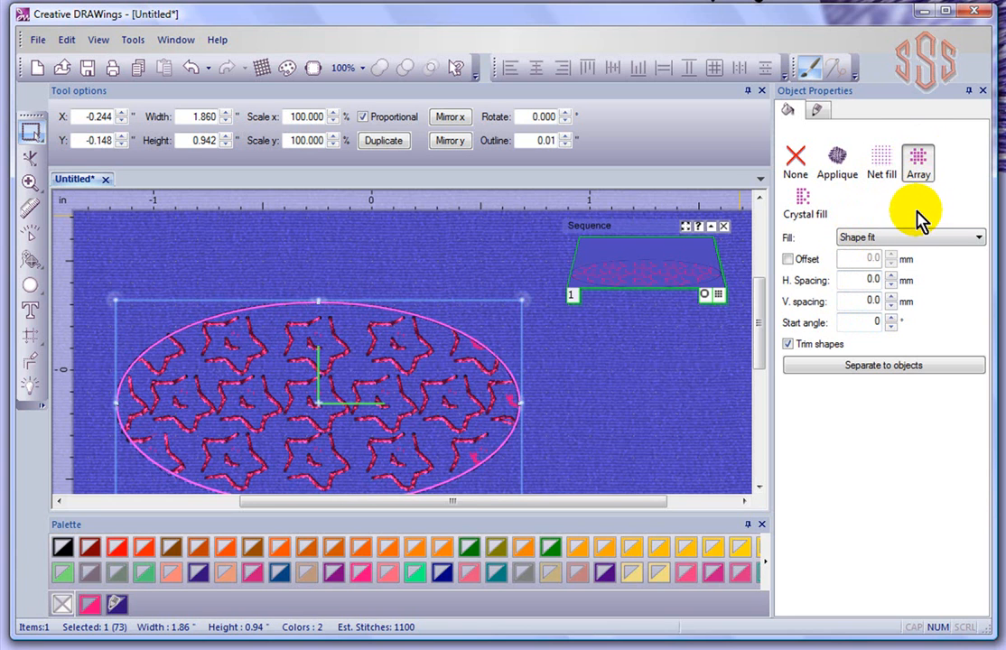
# Change the ellipse's fill type to Crystal fill.
pyautogui.click(804, 206)
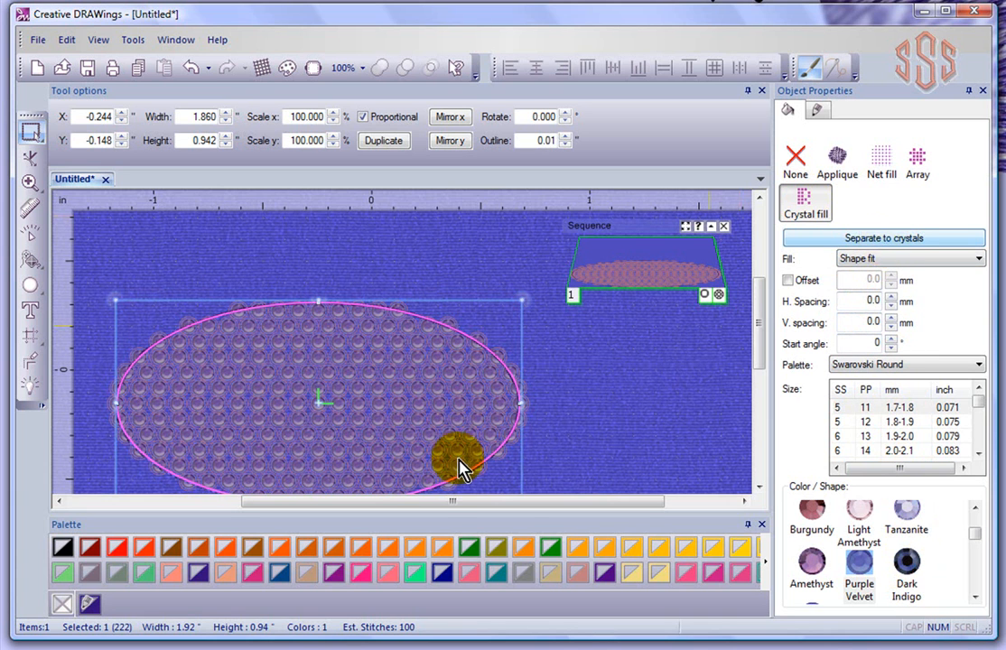
pyautogui.scroll(-2, 596, 388)
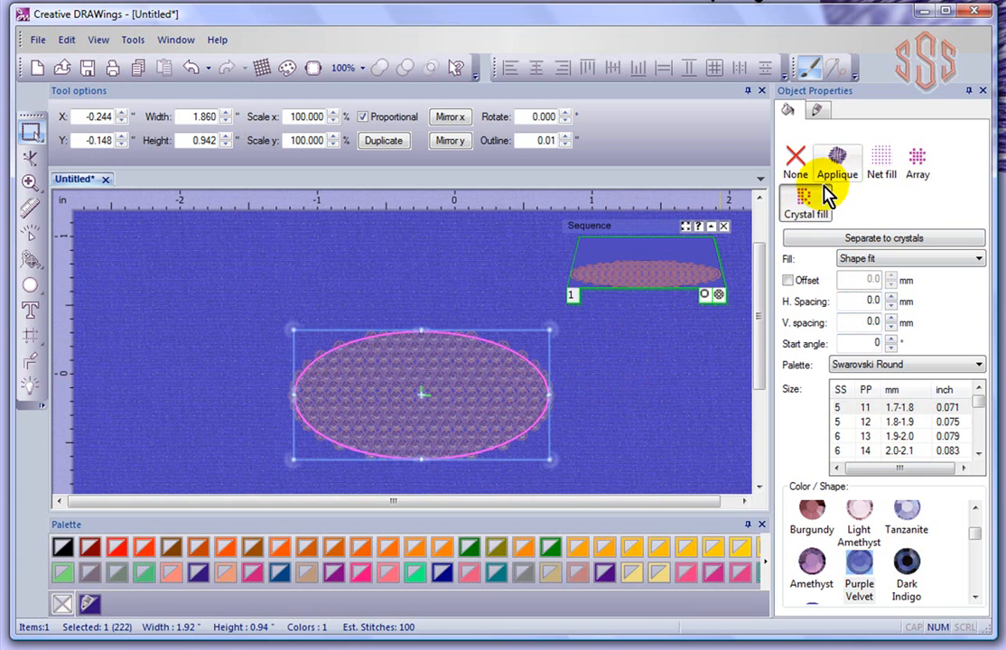
# Change the ellipse's fill back to Net fill and show its outline stitch settings.
pyautogui.click(883, 167)
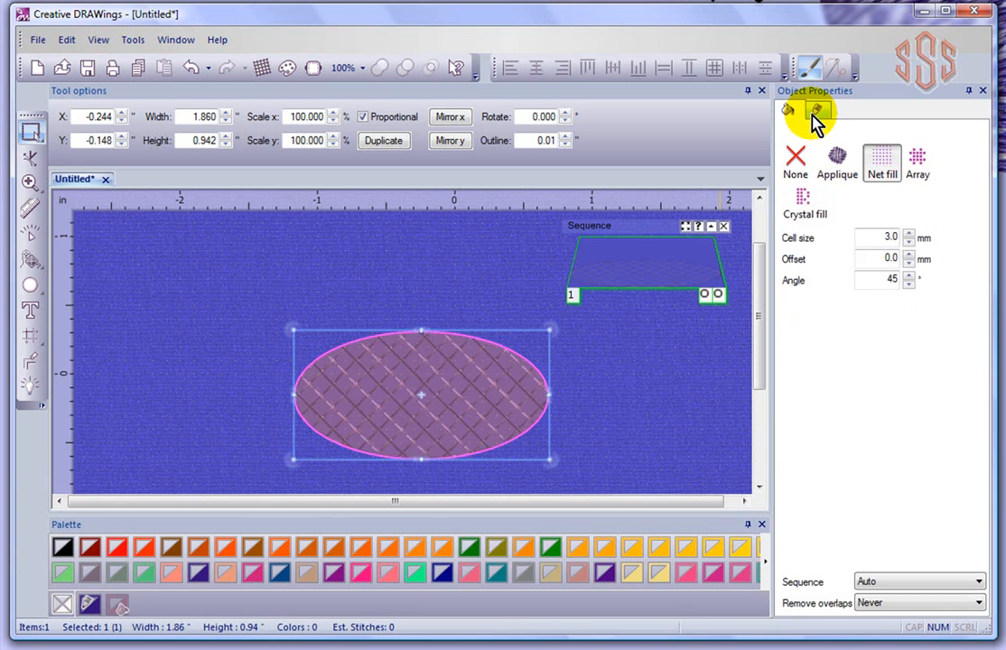
pyautogui.click(822, 106)
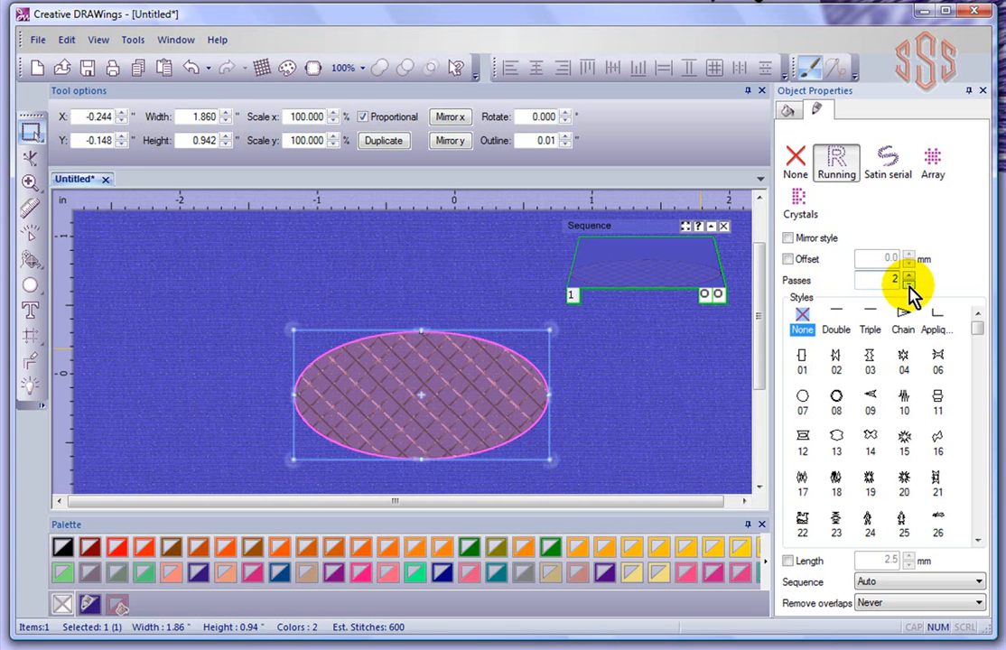
# Enable the offset of the ellipse's Running outline and set it to 15 mm.
pyautogui.click(788, 260)
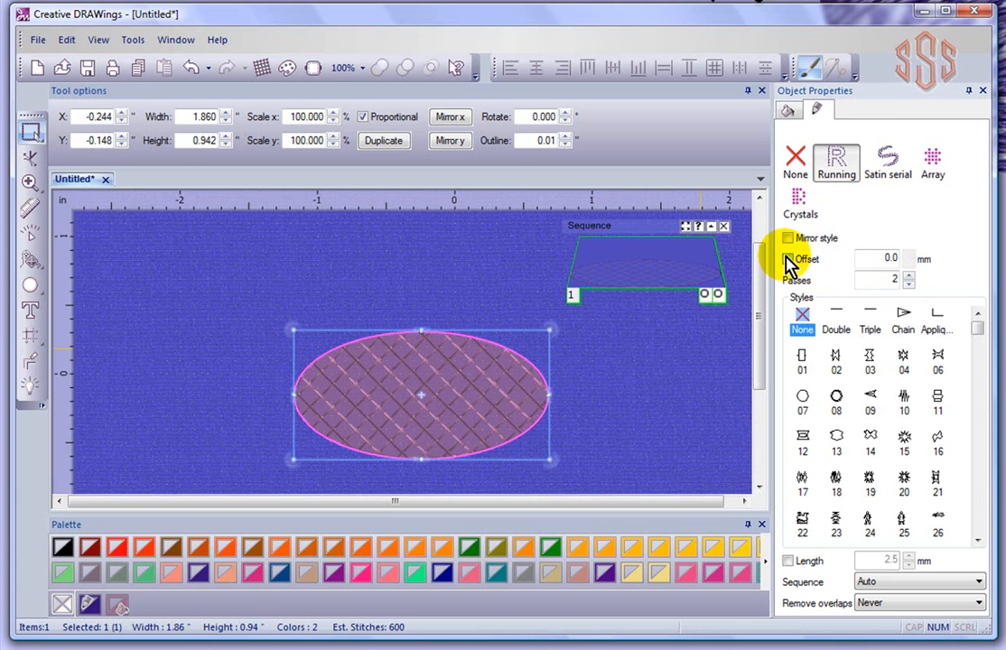
pyautogui.doubleClick(889, 258)
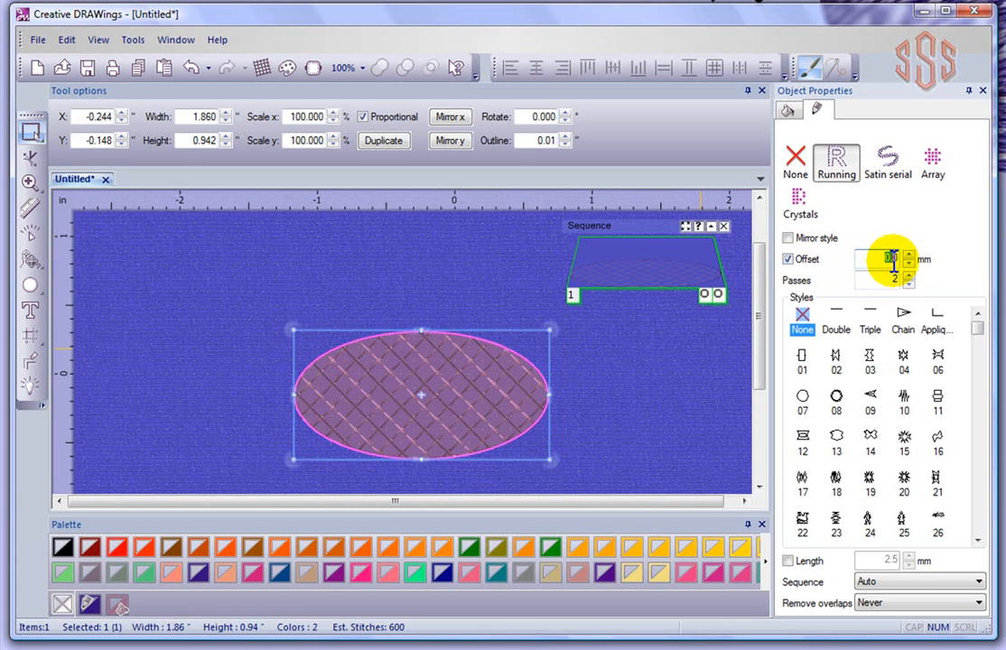
pyautogui.write('20')
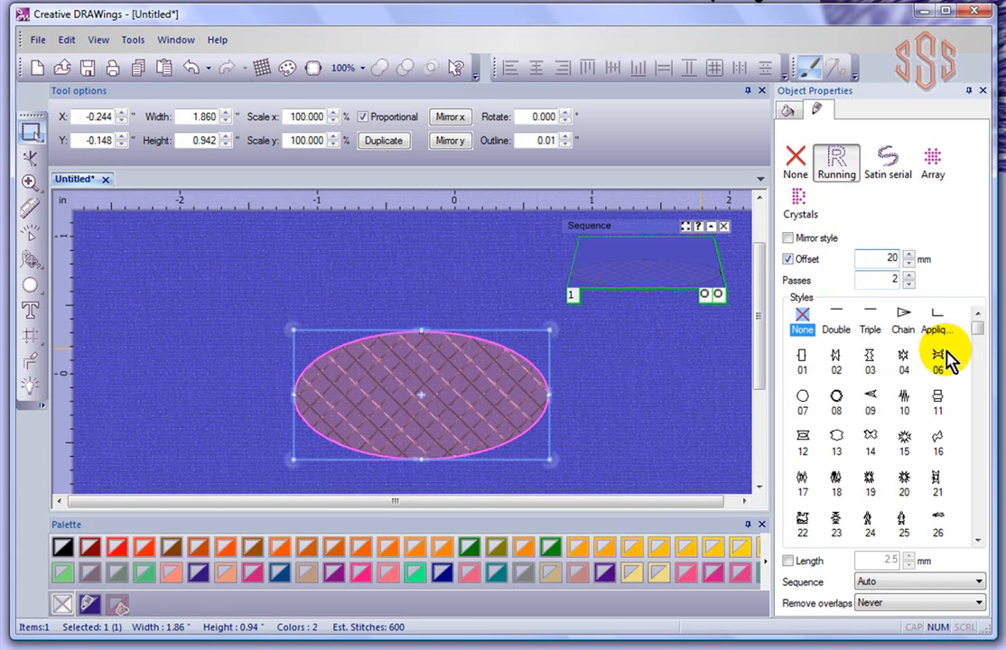
pyautogui.doubleClick(891, 256)
pyautogui.write('15')
pyautogui.press('Return')
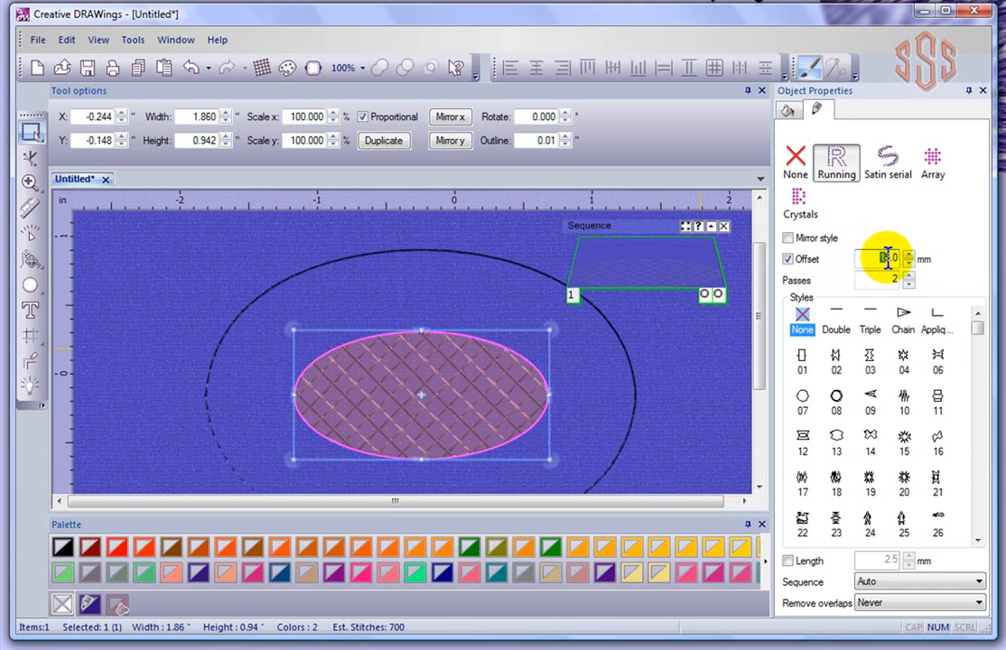
# Reduce the offset of the ellipse's Running outline to 2 mm.
pyautogui.doubleClick(889, 258)
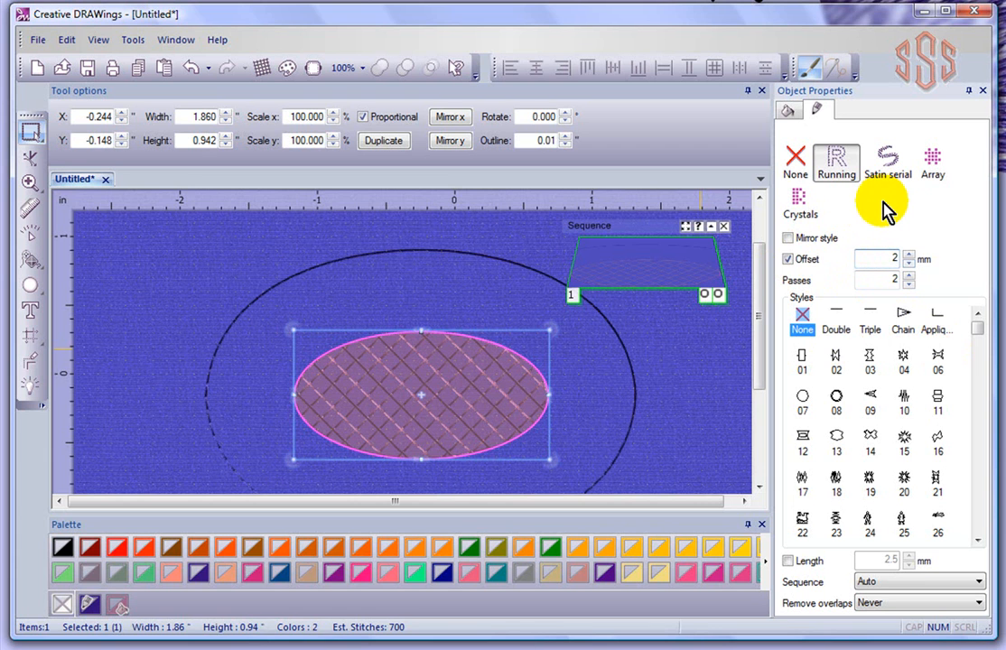
pyautogui.write('2')
pyautogui.press('Return')
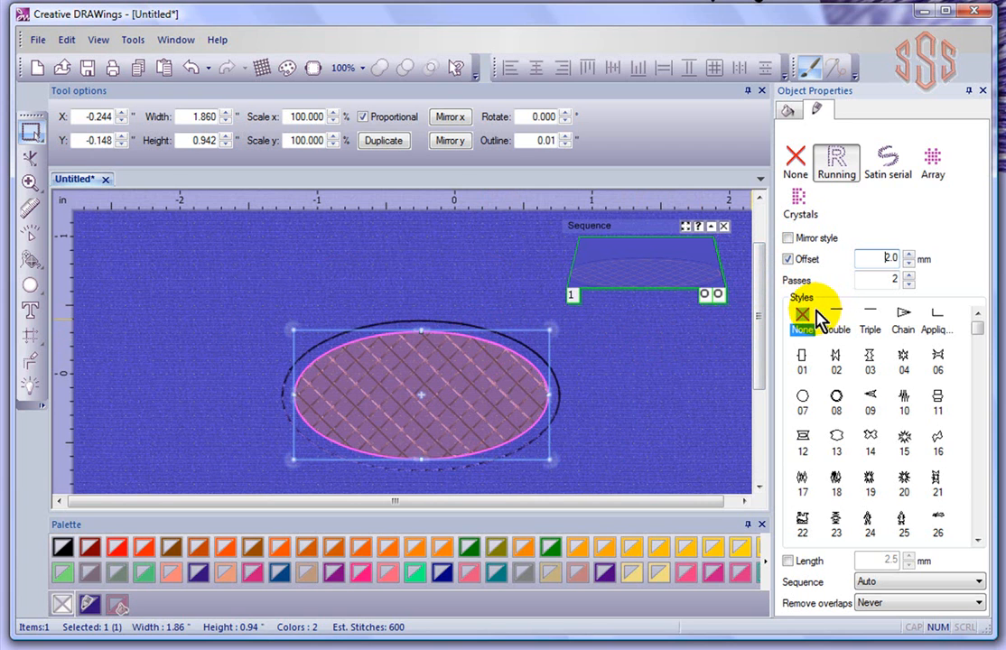
# Try the Chain, Applique, 01 and 02 styles on the ellipse's Running outline.
pyautogui.click(903, 318)
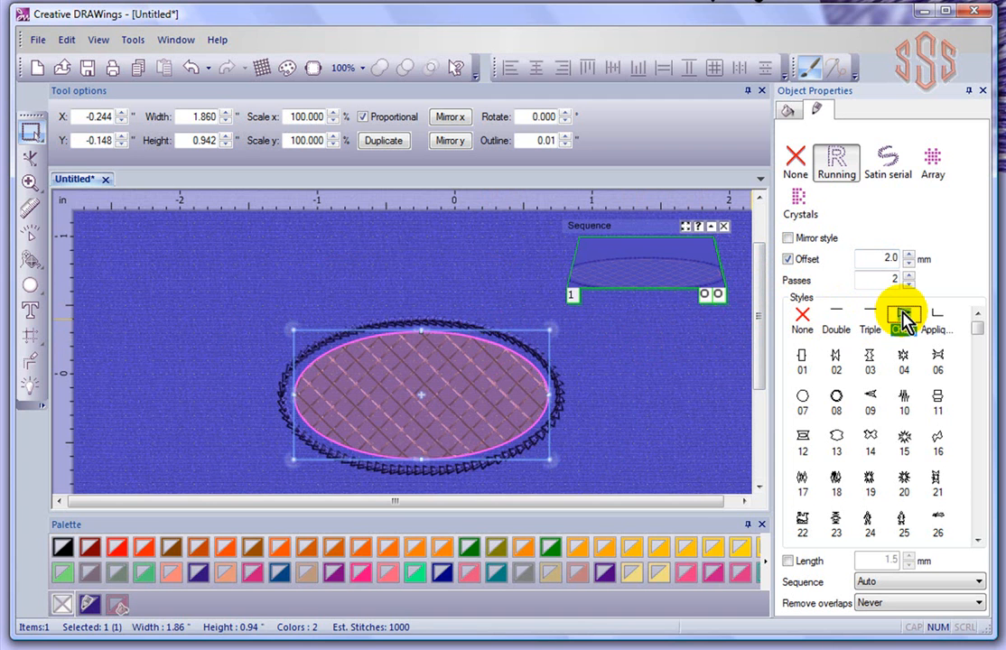
pyautogui.scroll(3, 465, 325)
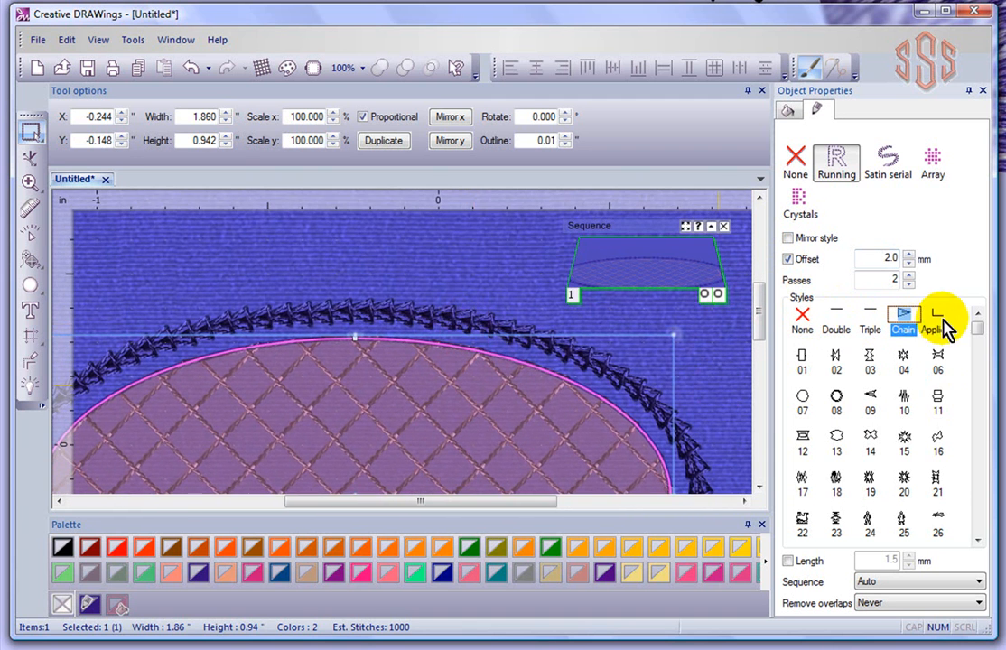
pyautogui.click(942, 326)
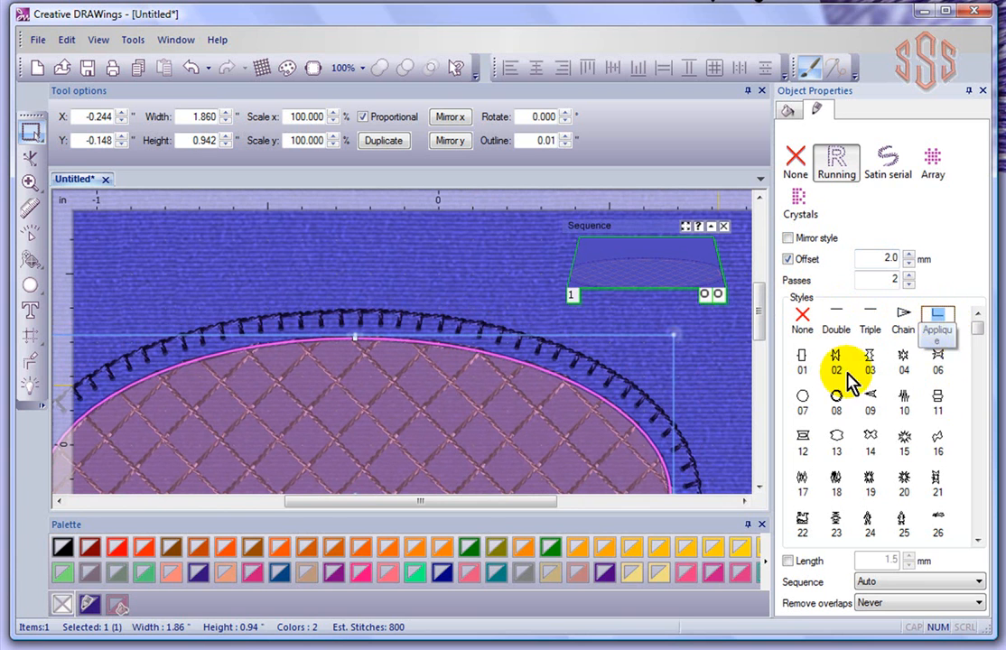
pyautogui.click(803, 360)
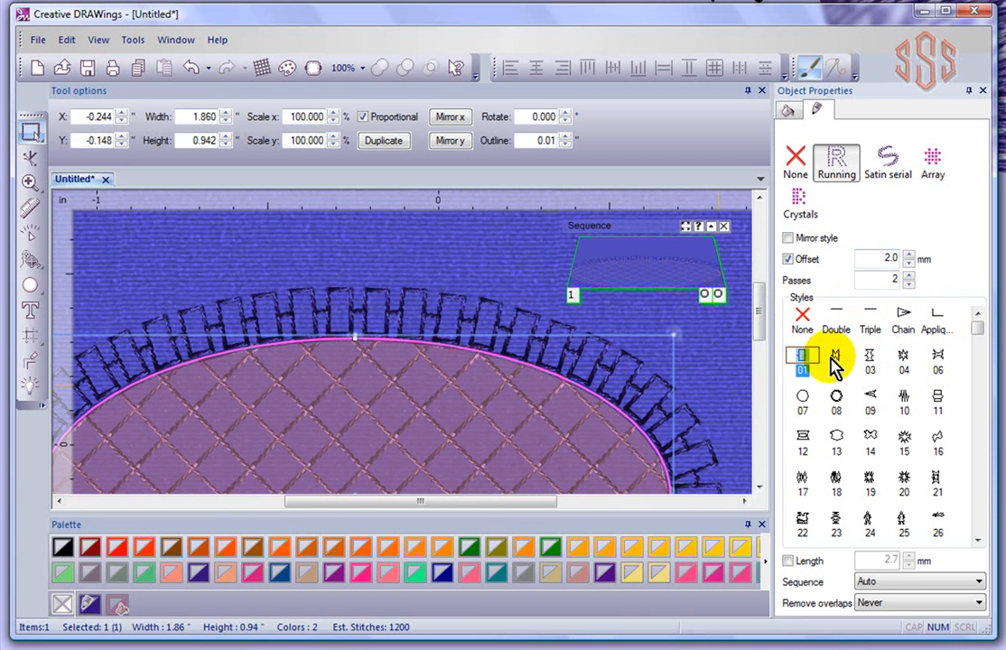
pyautogui.click(834, 363)
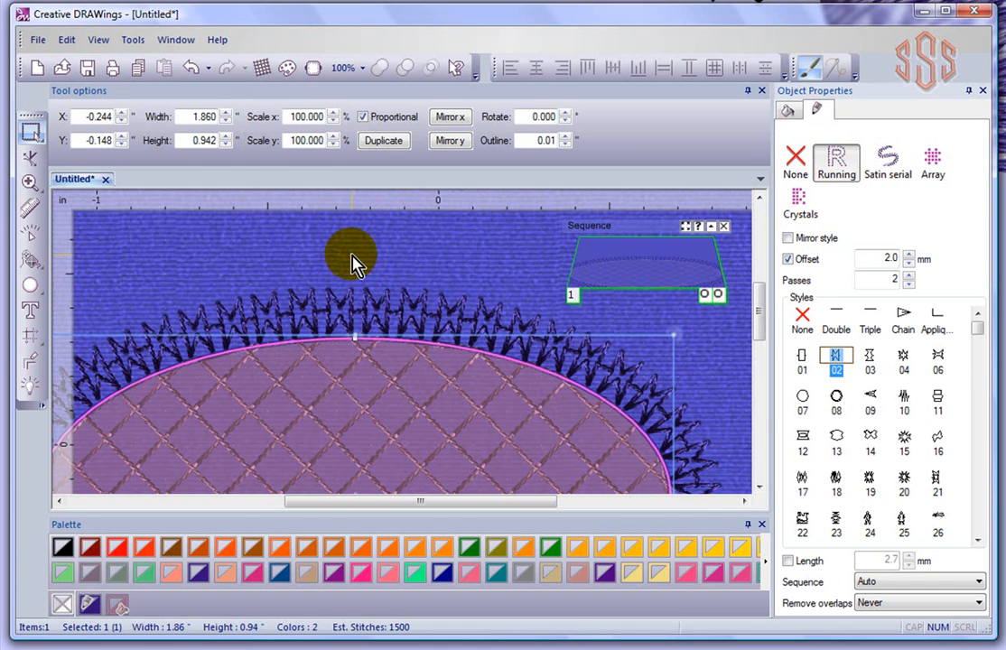
# Apply style 78 to the ellipse's Running outline and enable its custom Length setting.
pyautogui.moveTo(979, 331); pyautogui.dragTo(981, 371)
pyautogui.click(903, 418)
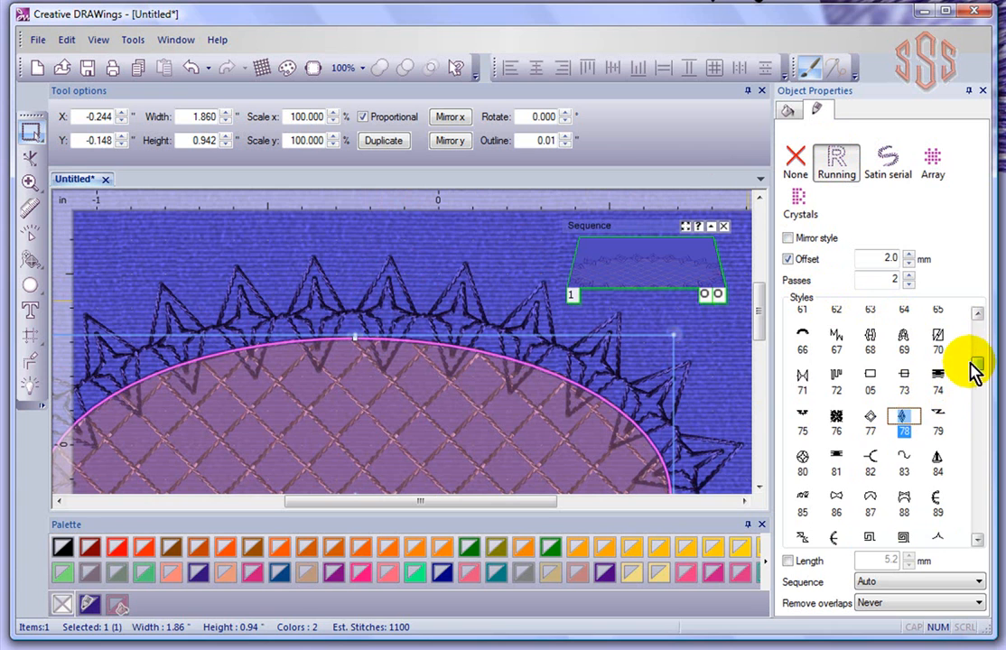
pyautogui.click(788, 561)
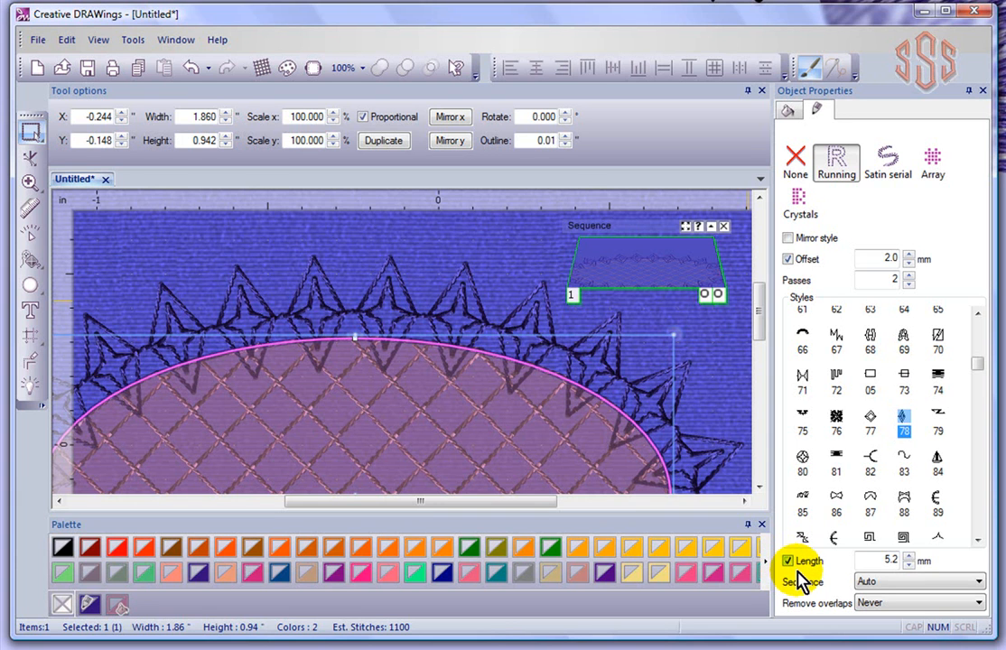
# Examine the Sequence and Remove overlaps options of the Running outline, keeping Auto and Never.
pyautogui.click(897, 589)
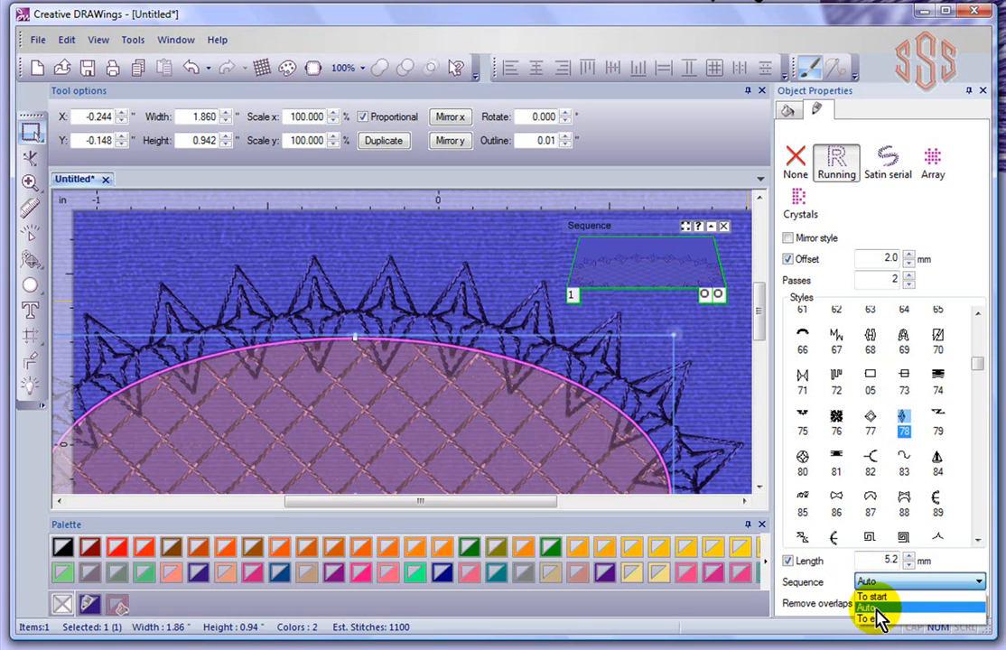
pyautogui.click(876, 607)
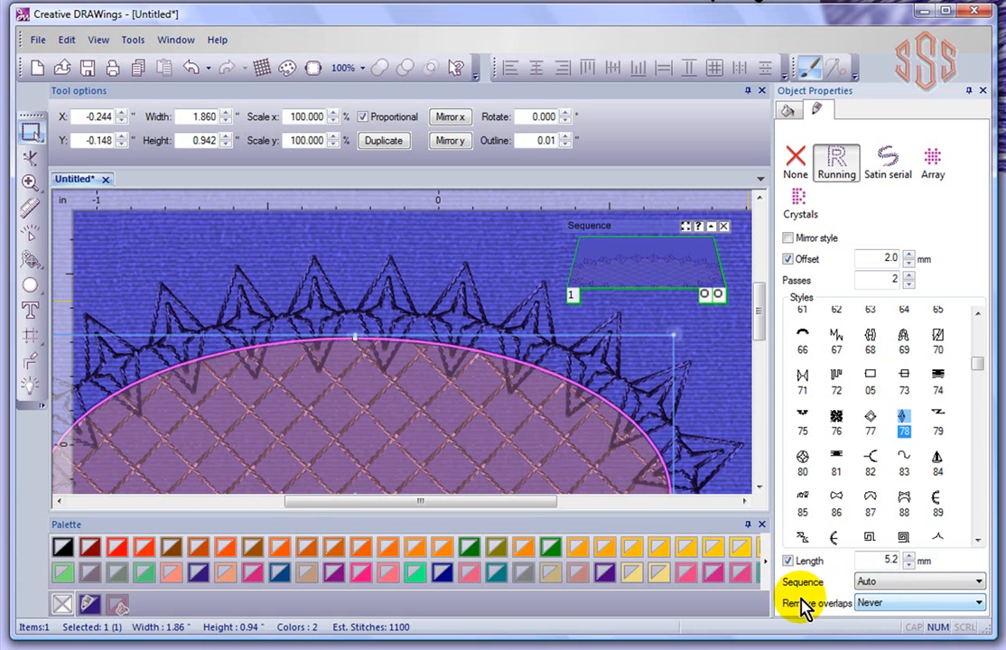
pyautogui.click(888, 605)
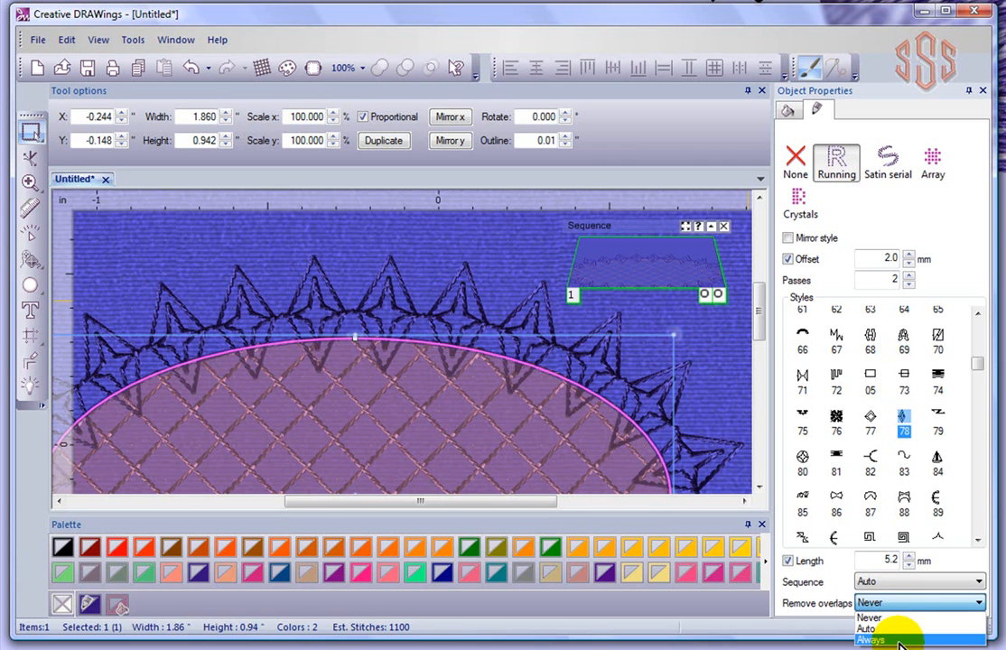
pyautogui.click(806, 610)
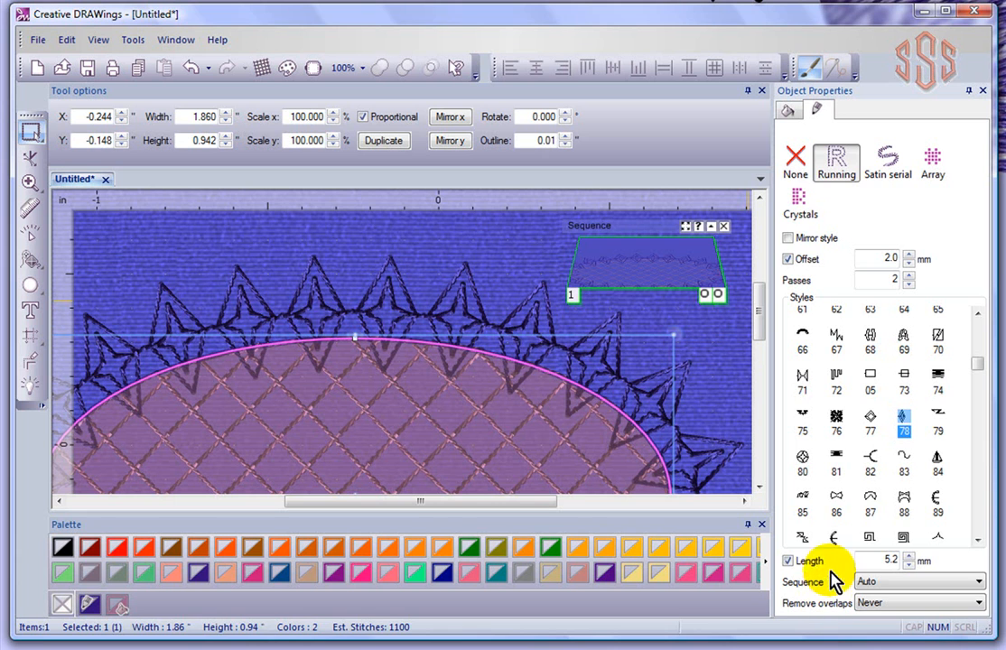
# Change the ellipse's outline type to Satin serial with an offset of 2 mm.
pyautogui.click(889, 166)
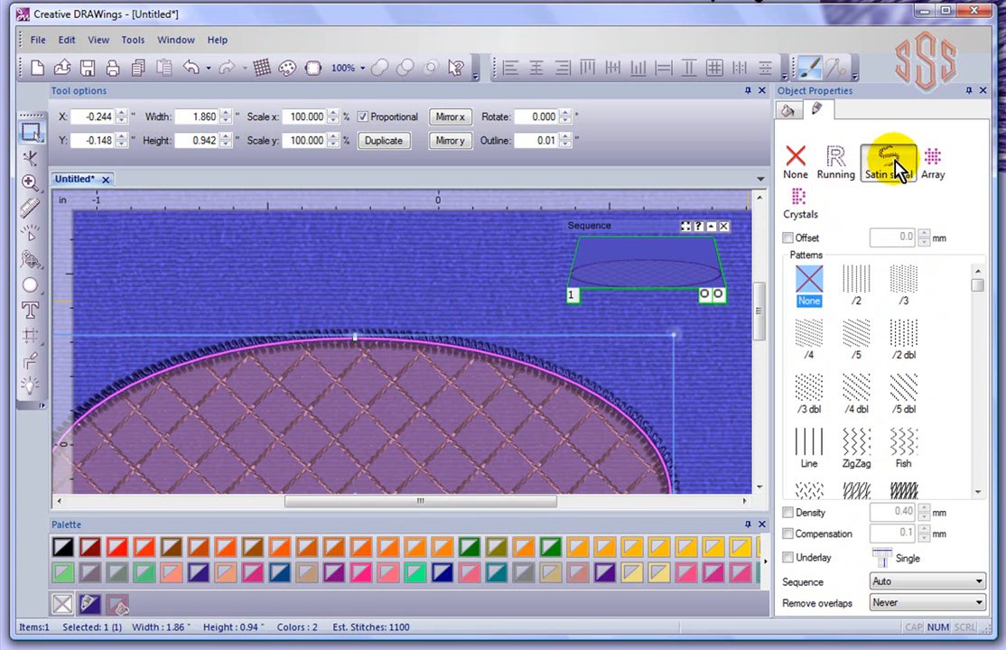
pyautogui.click(787, 238)
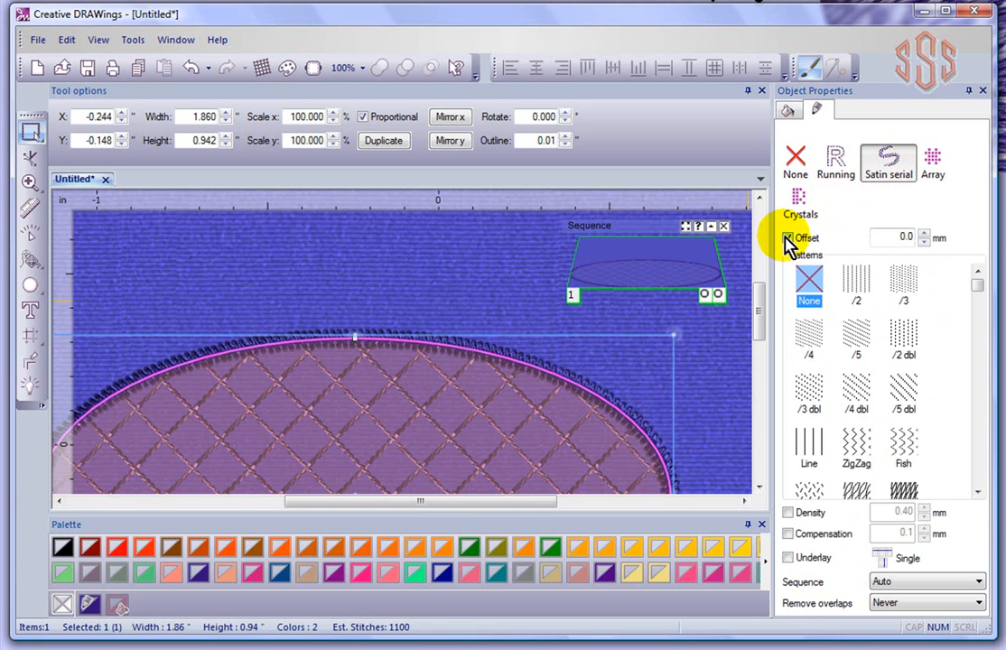
pyautogui.doubleClick(903, 238)
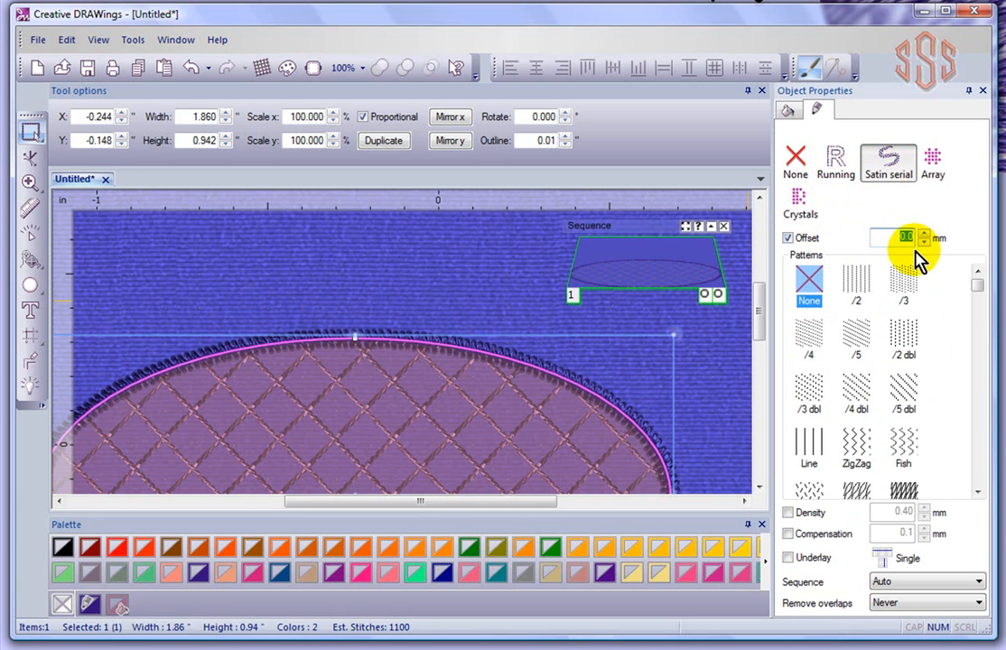
pyautogui.write('2')
pyautogui.press('Return')
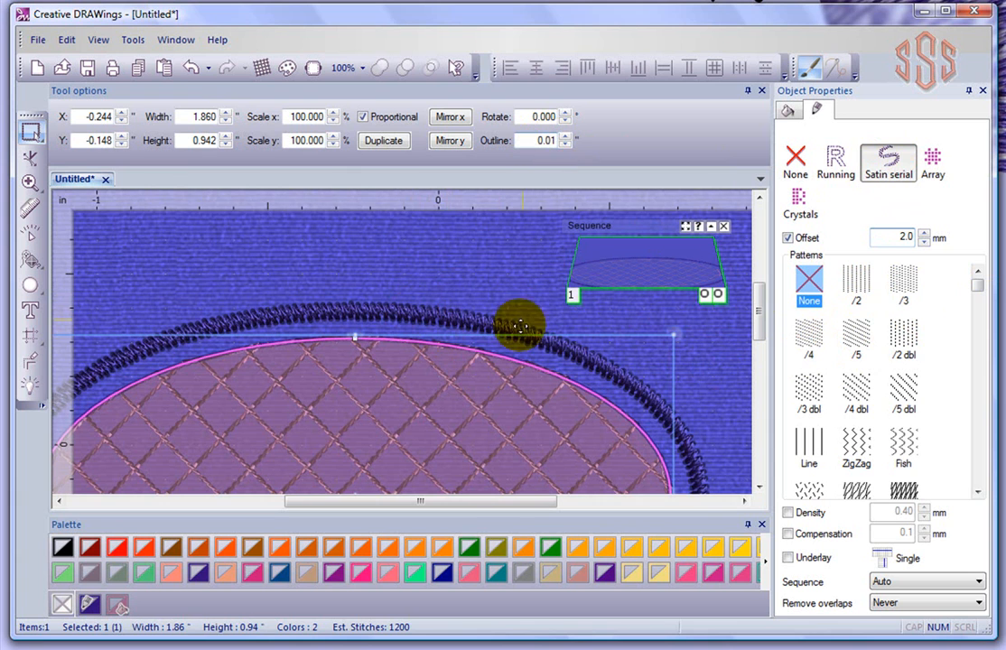
# Measure the width of the satin outline near the top of the ellipse.
pyautogui.scroll(5, 407, 307)
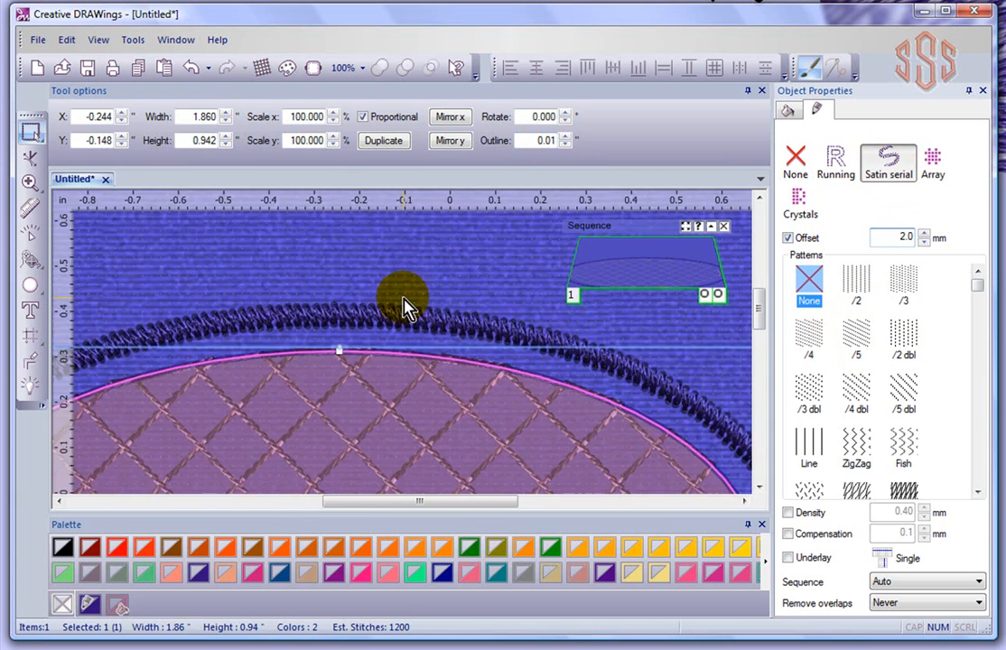
pyautogui.scroll(2, 404, 305)
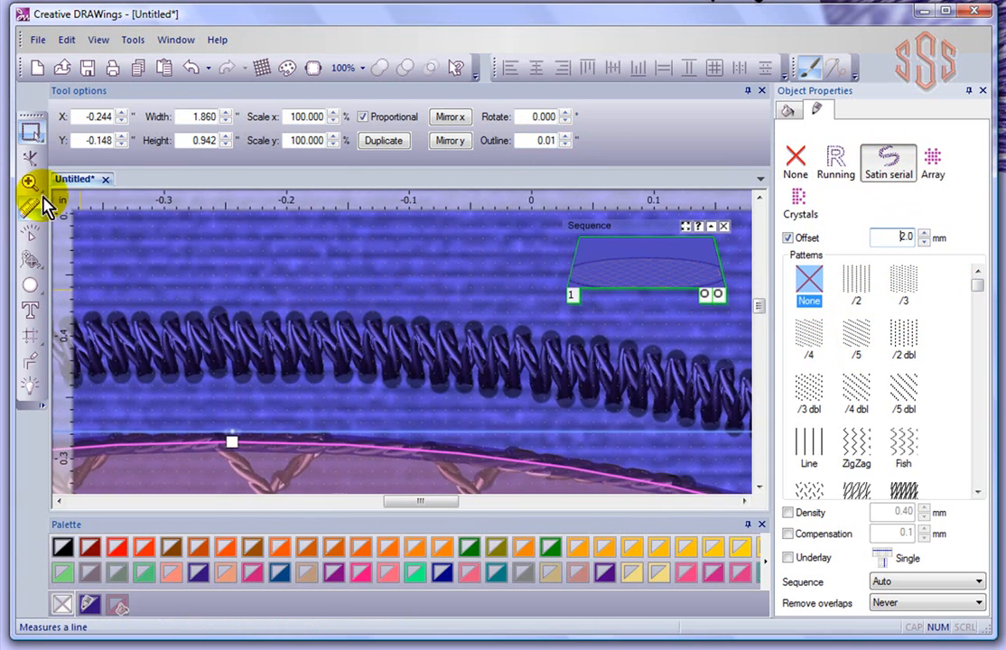
pyautogui.click(29, 206)
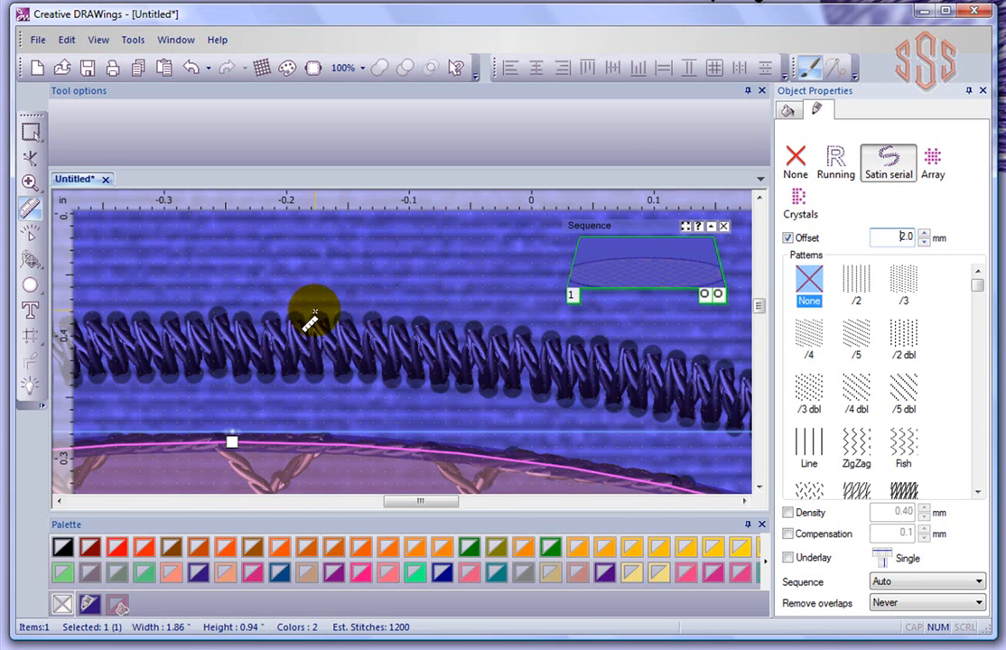
pyautogui.moveTo(310, 322); pyautogui.dragTo(311, 393)
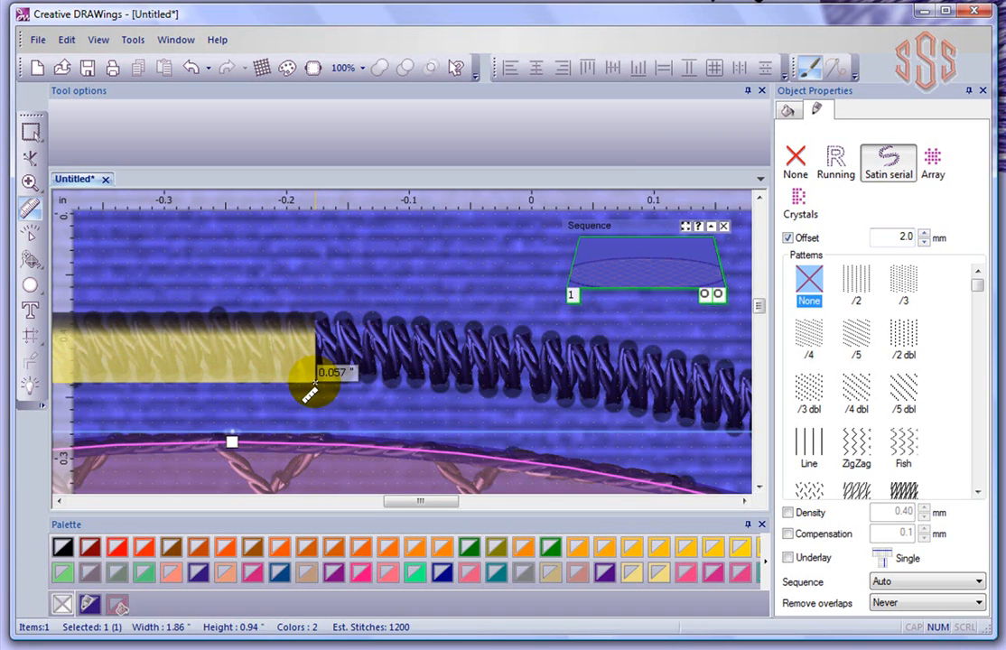
pyautogui.moveTo(311, 393); pyautogui.dragTo(310, 393)
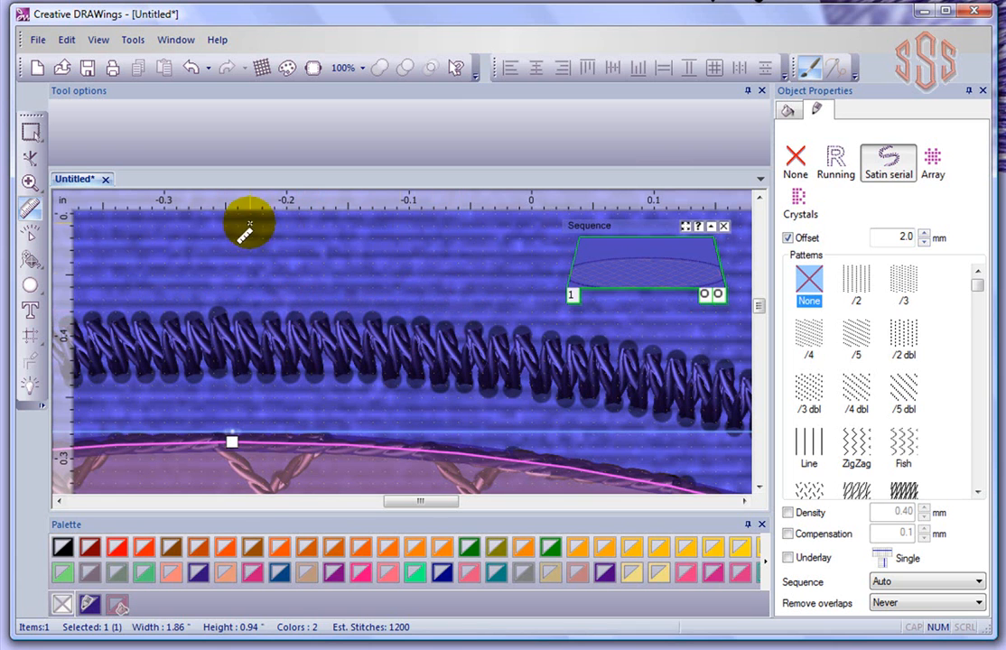
pyautogui.scroll(-1, 201, 333)
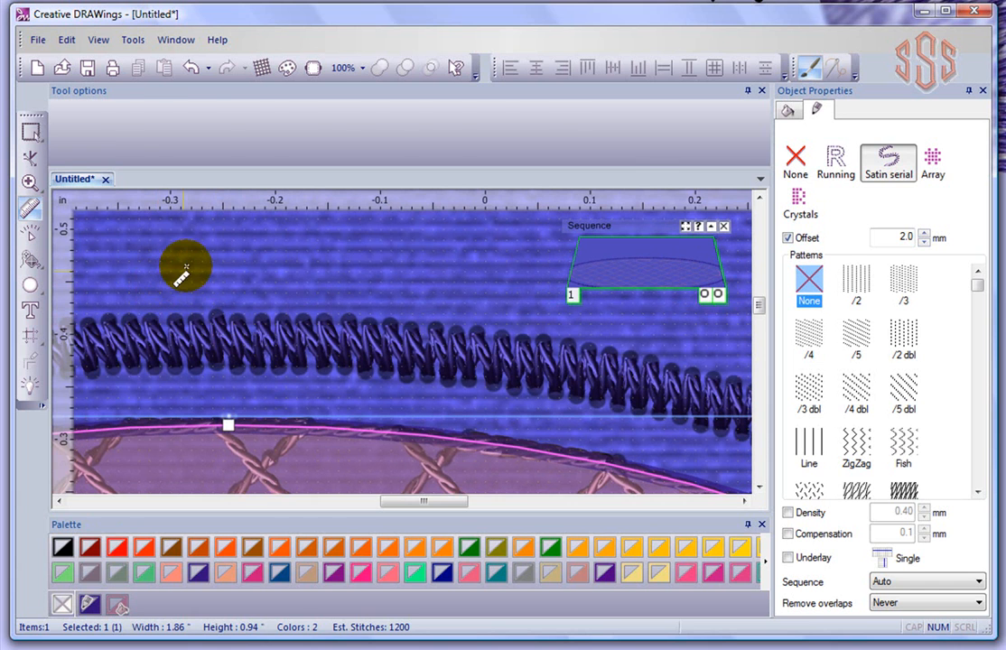
pyautogui.press('Escape')
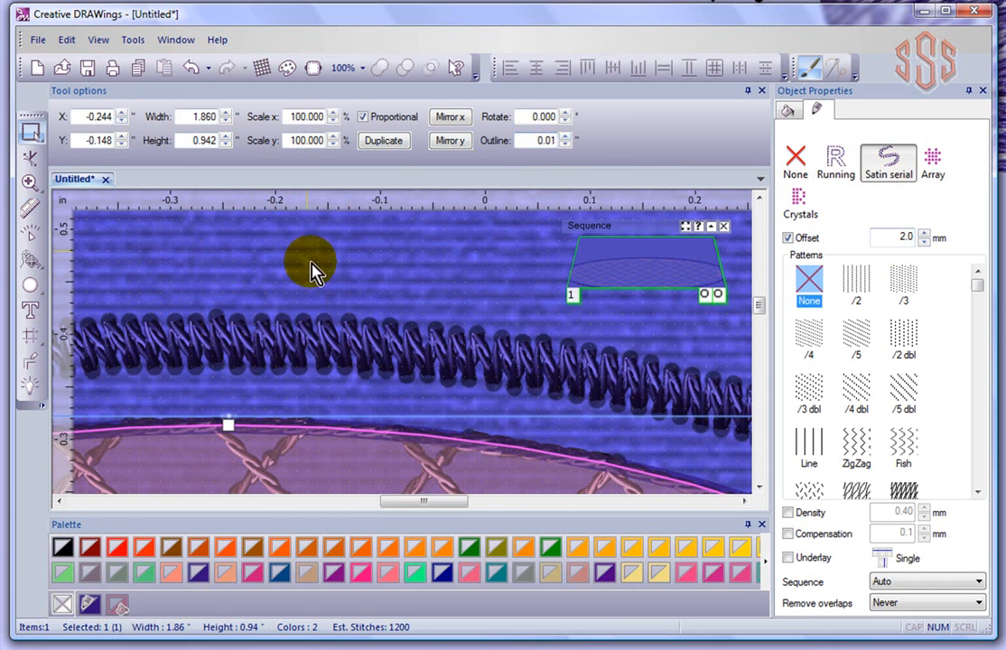
# Set the ellipse's outline width to 0.2 inch and deselect the ellipse.
pyautogui.doubleClick(549, 141)
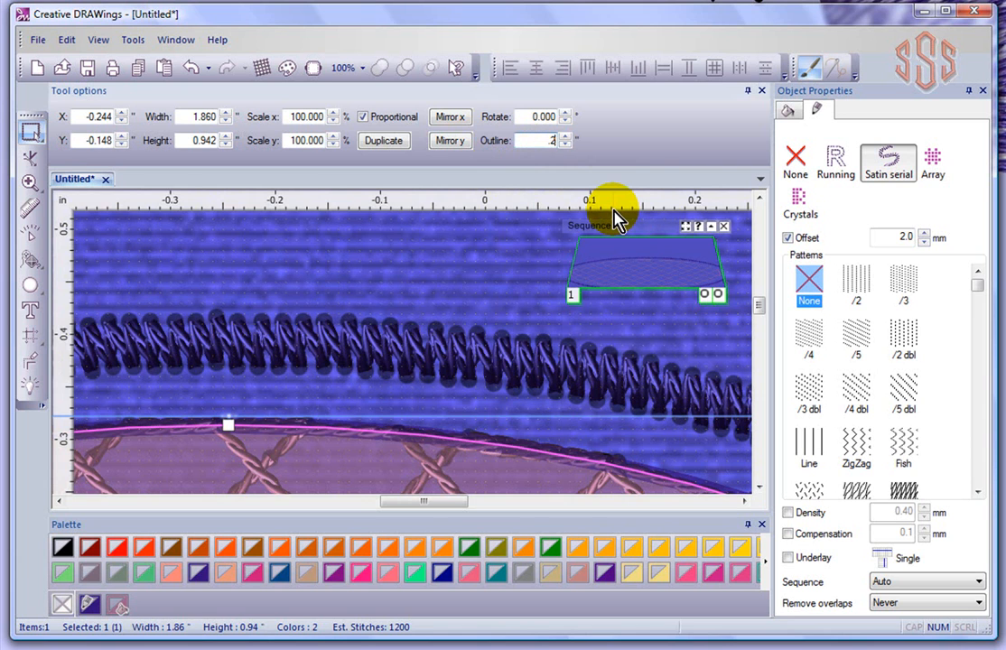
pyautogui.press('Return')
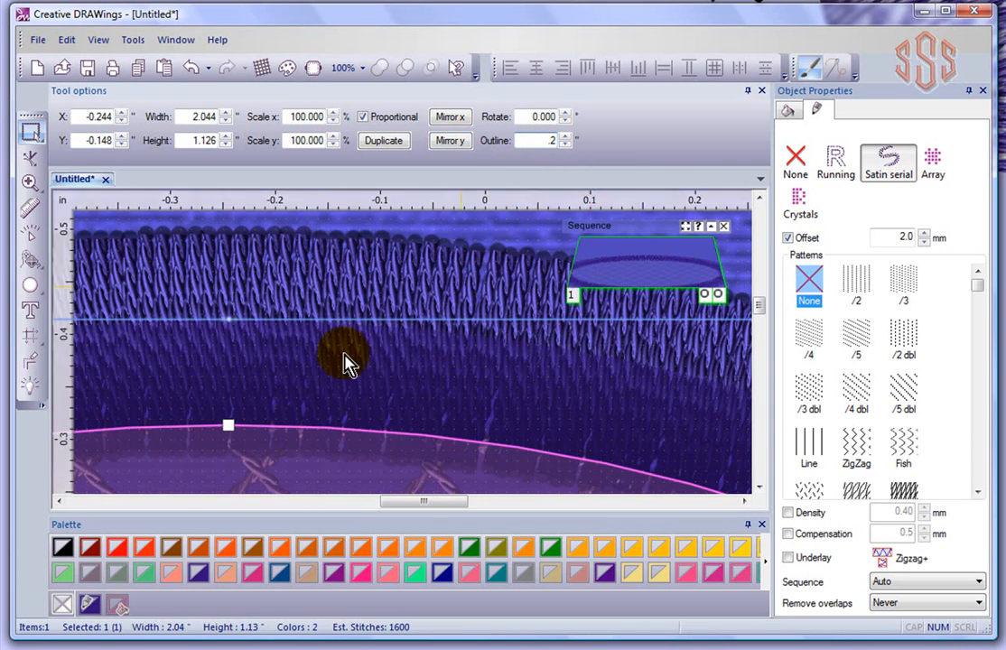
pyautogui.scroll(-1, 351, 363)
pyautogui.scroll(-2, 350, 363)
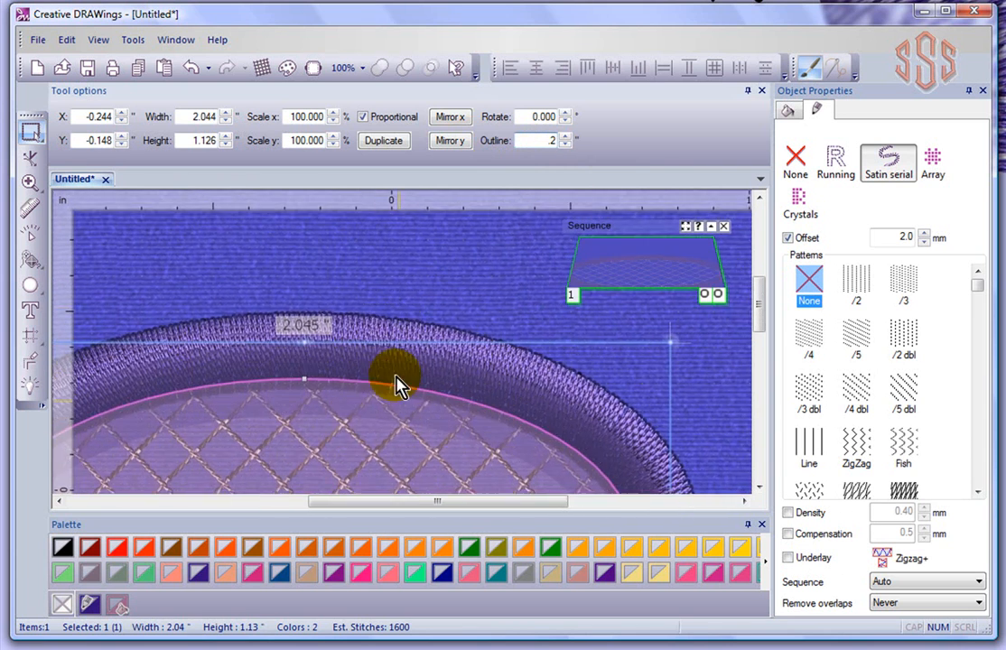
pyautogui.click(460, 269)
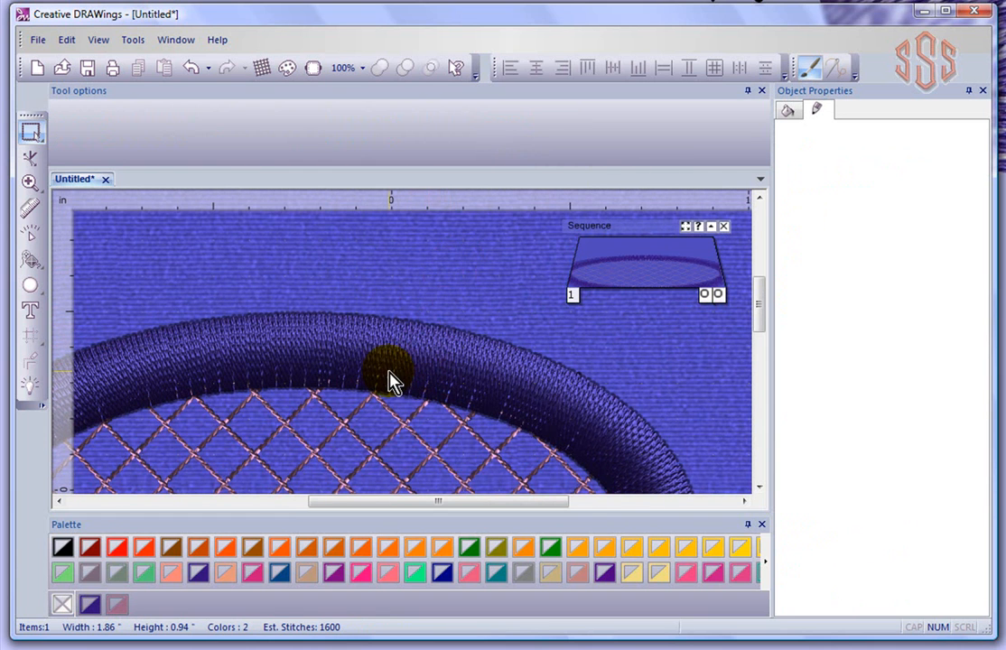
# Select the ellipse and apply the /2 pattern to its satin serial outline.
pyautogui.click(29, 158)
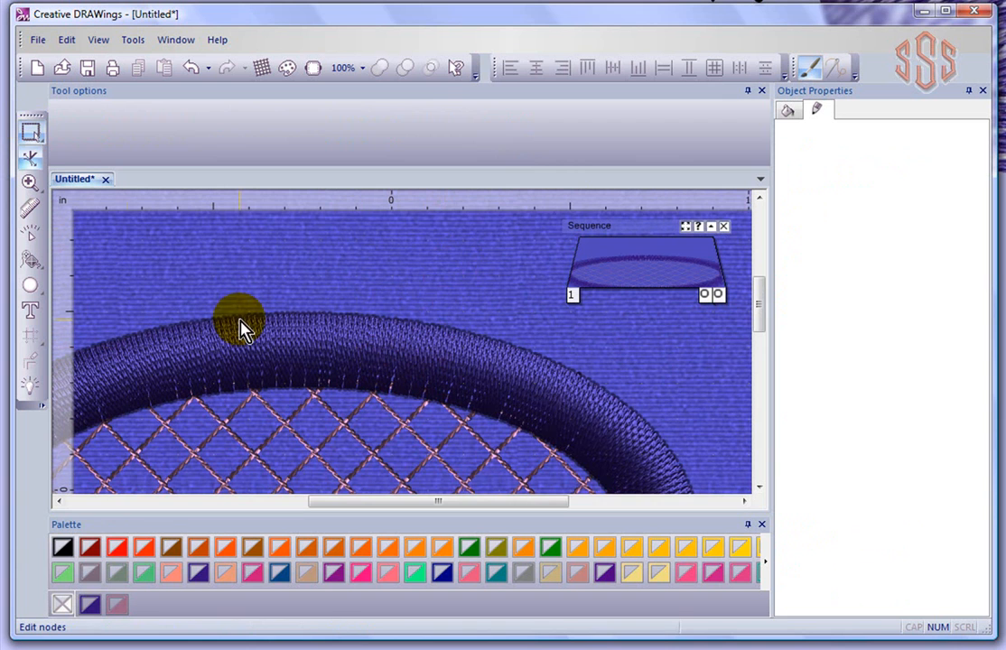
pyautogui.scroll(-3, 359, 366)
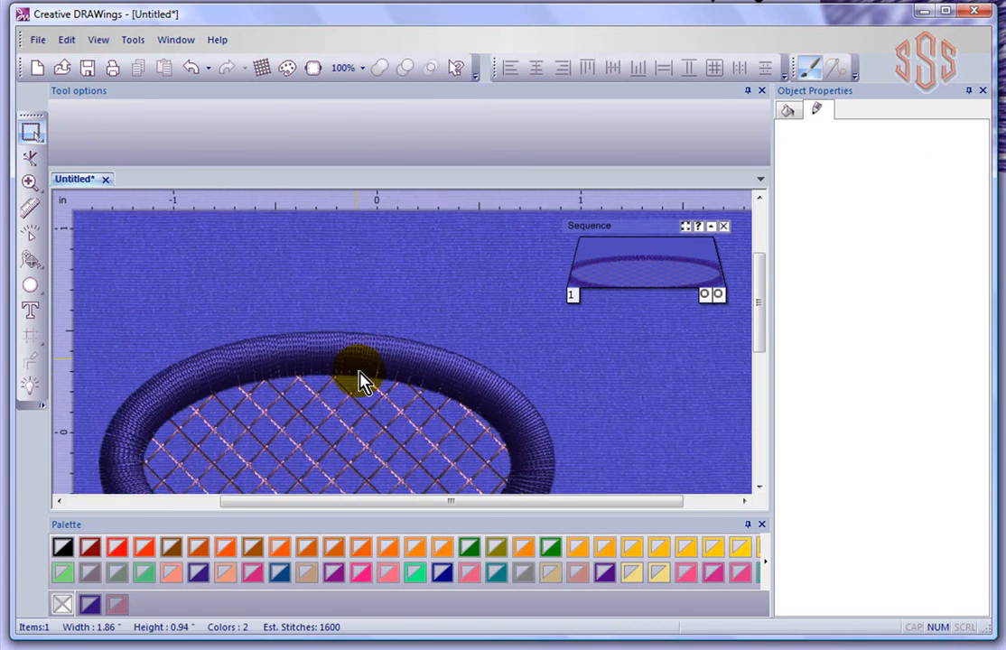
pyautogui.click(359, 378)
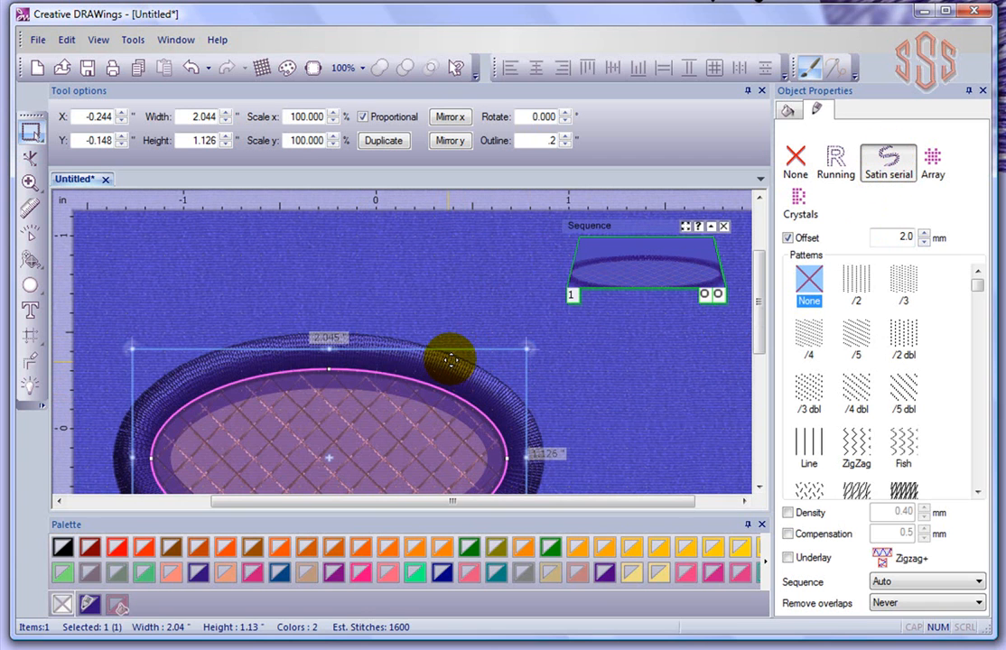
pyautogui.click(860, 285)
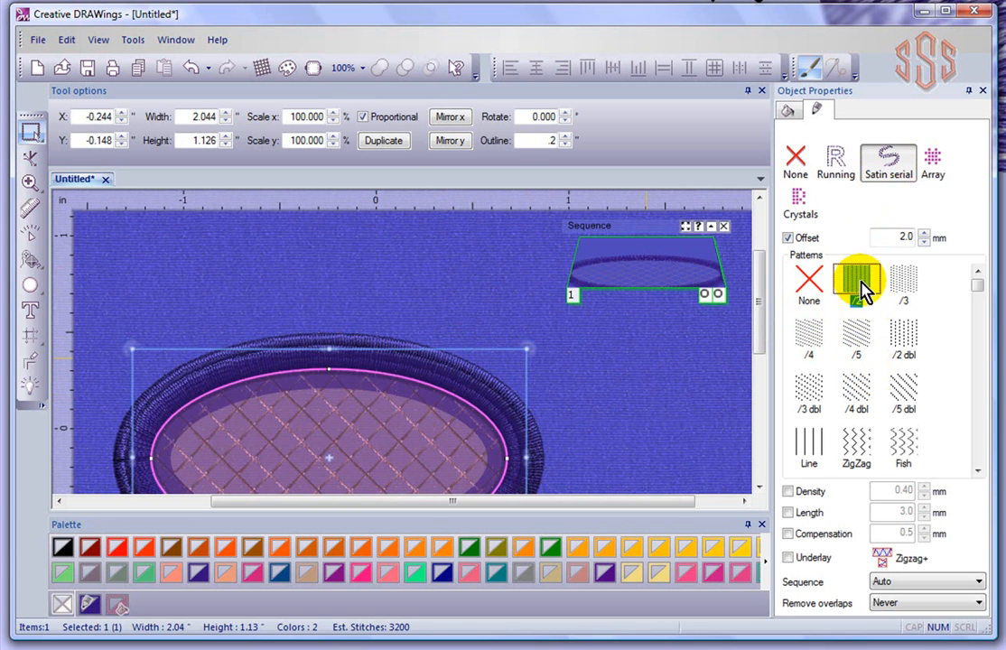
pyautogui.scroll(1, 507, 430)
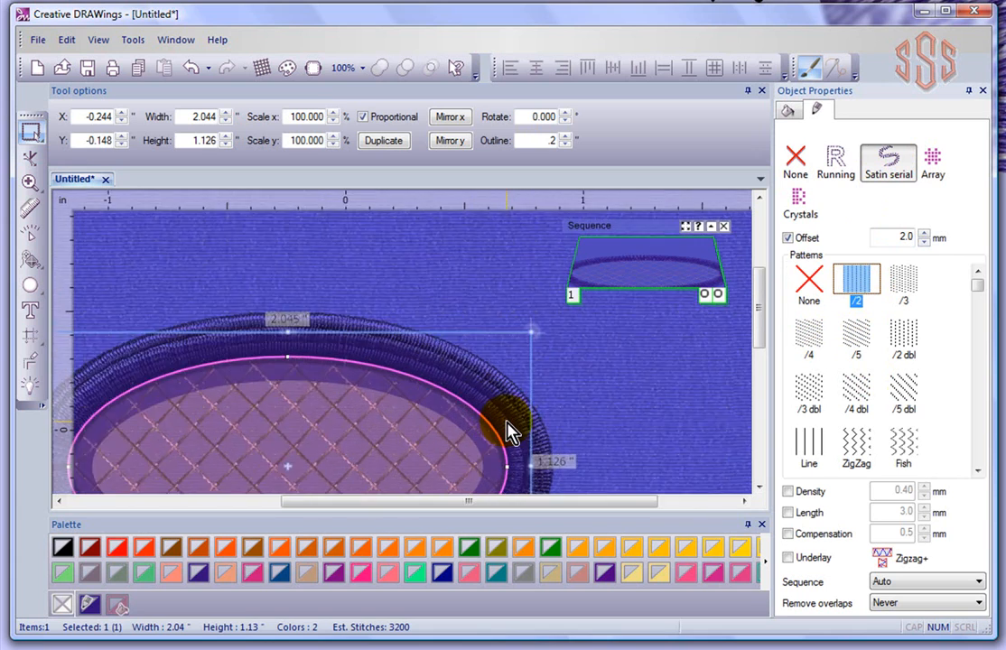
pyautogui.scroll(3, 507, 430)
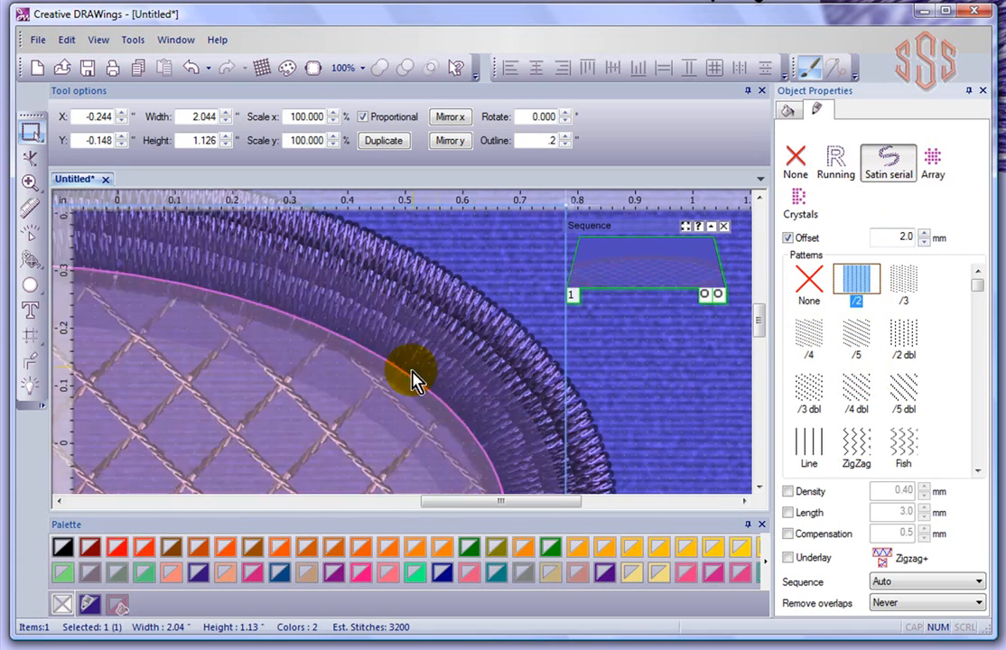
# Try the satin outline patterns from /3 through /4 dbl in turn, finishing with /5 dbl.
pyautogui.click(899, 282)
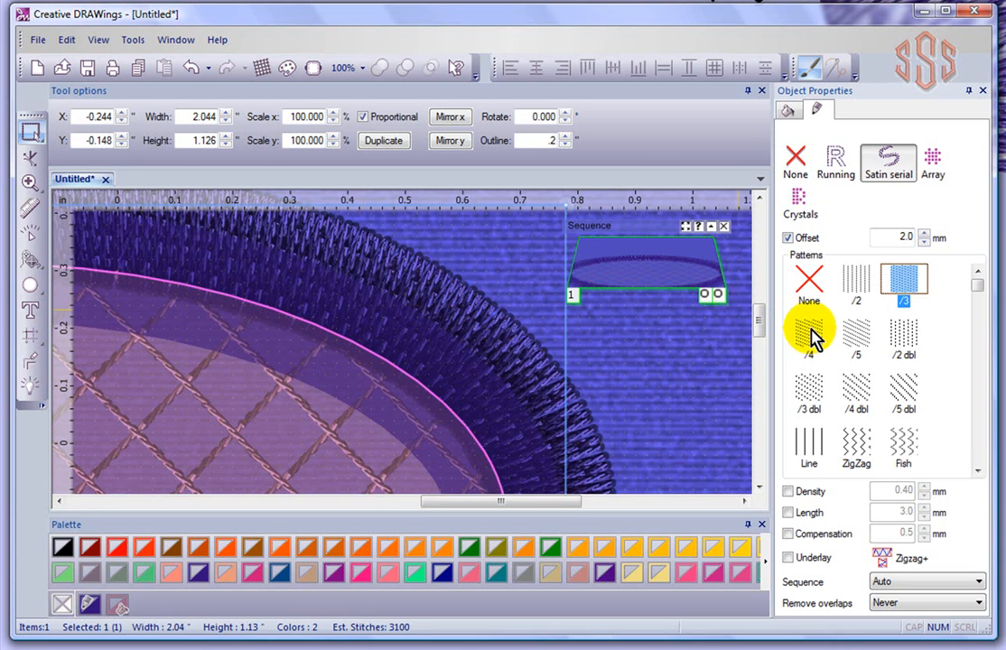
pyautogui.click(812, 336)
pyautogui.click(856, 339)
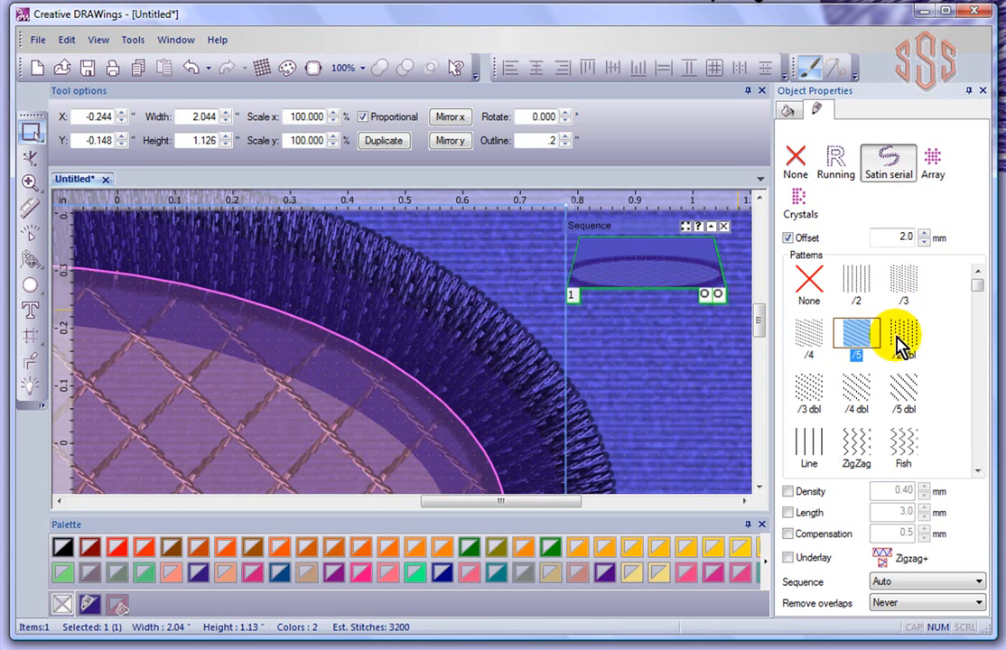
pyautogui.click(901, 337)
pyautogui.click(807, 390)
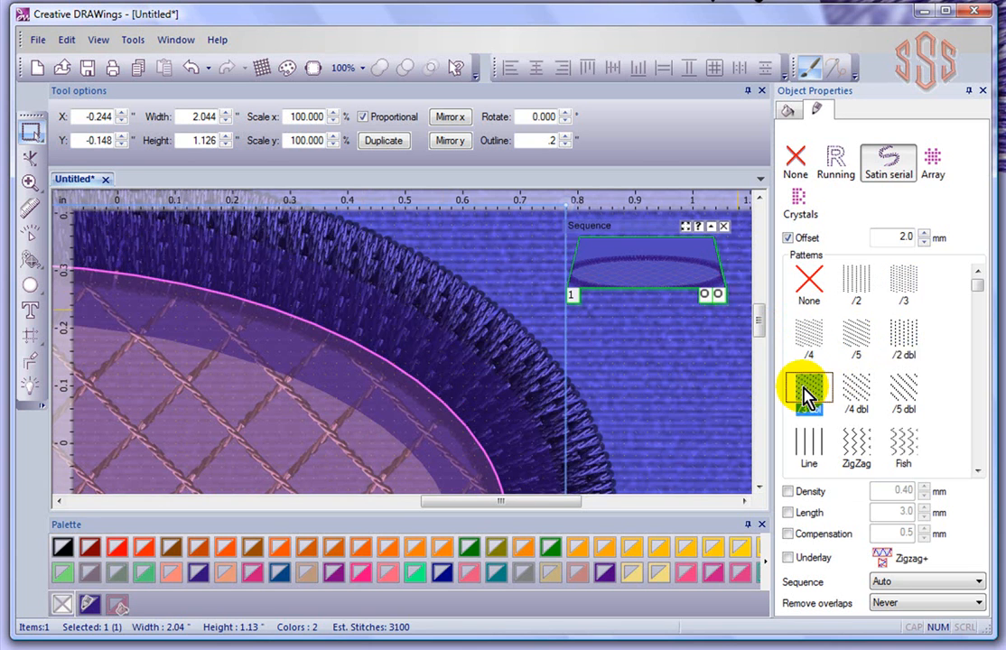
pyautogui.click(857, 397)
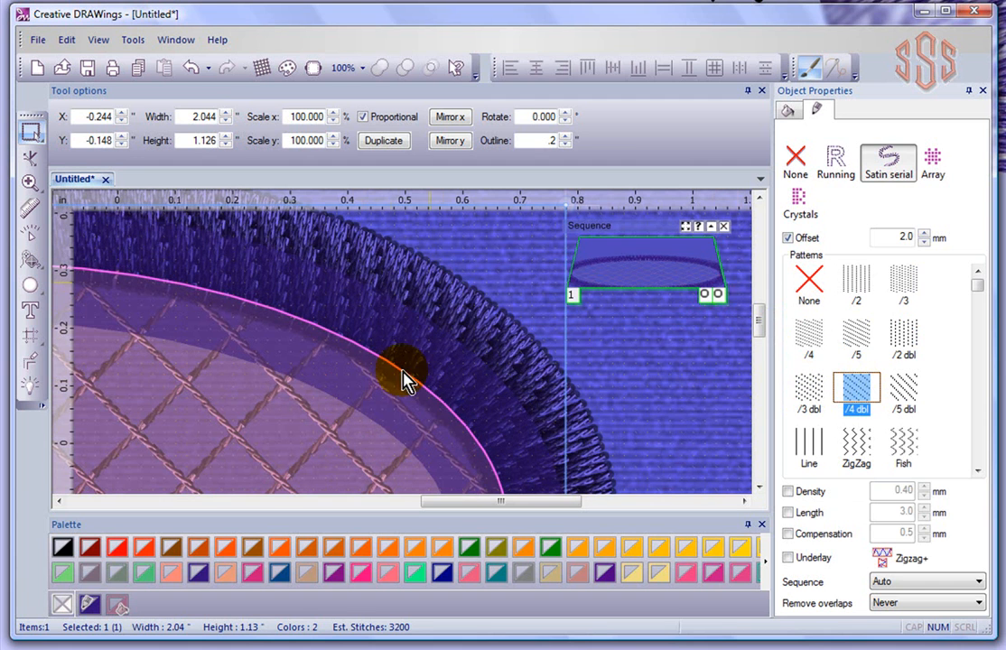
pyautogui.click(903, 388)
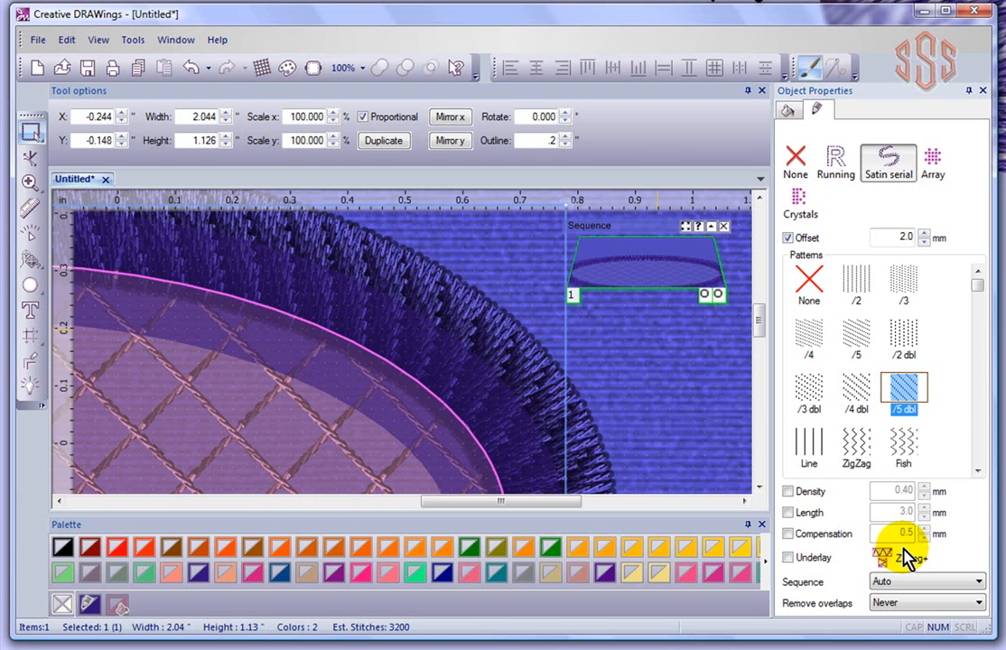
# Enable the satin outline's Density, Length and Compensation settings one at a time, disabling each again.
pyautogui.click(788, 493)
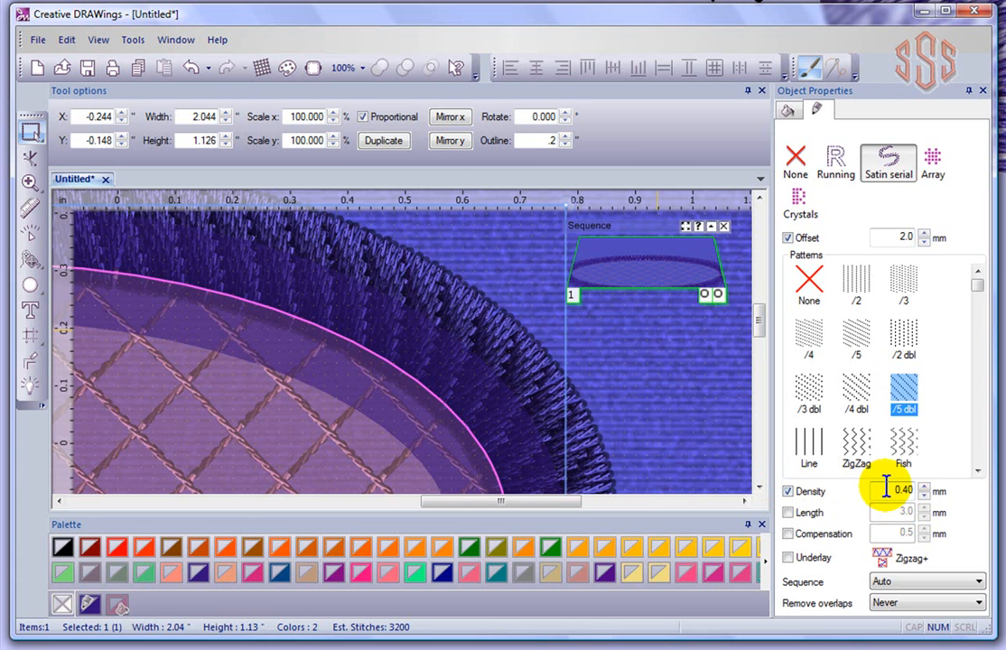
pyautogui.click(787, 492)
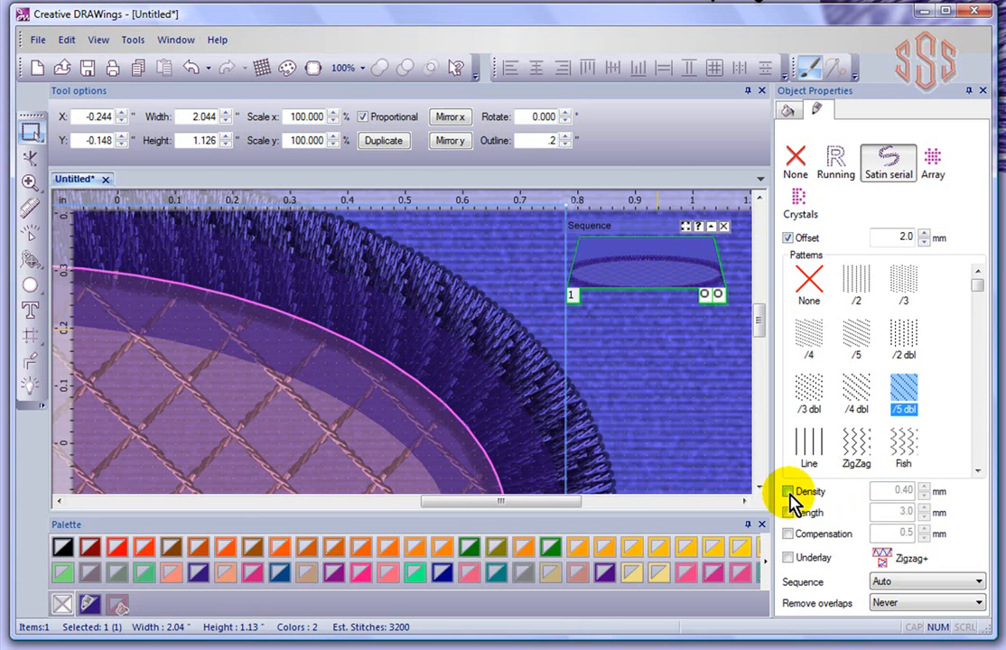
pyautogui.click(787, 513)
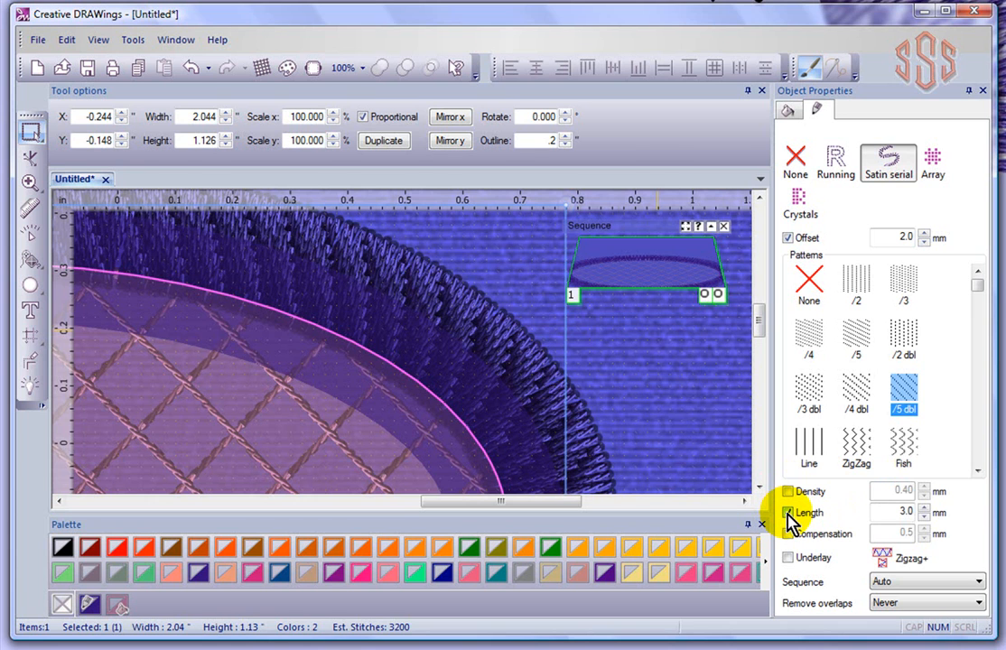
pyautogui.click(788, 513)
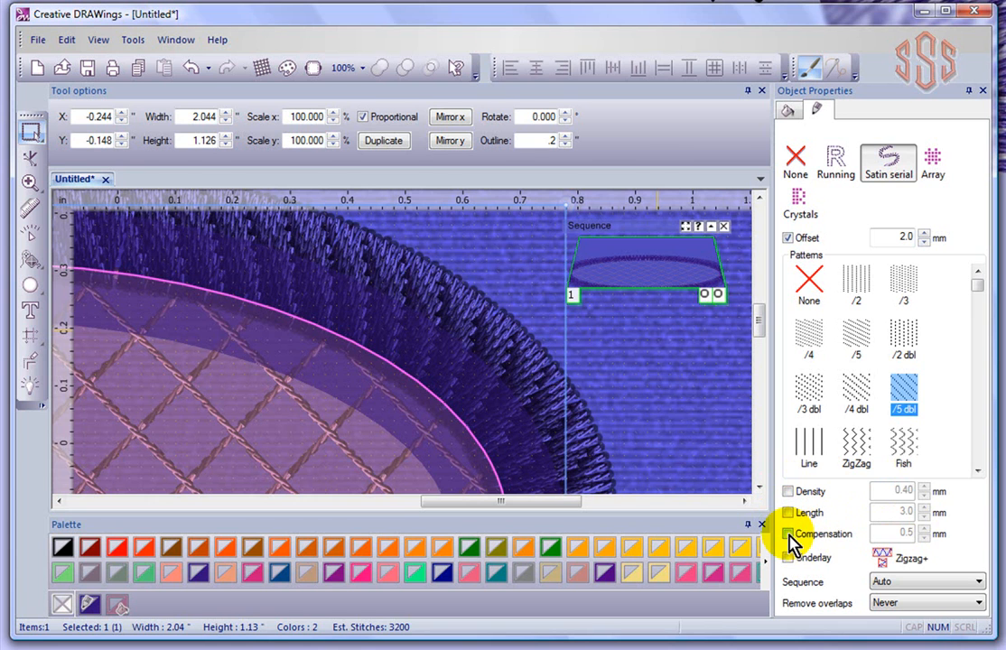
pyautogui.click(788, 535)
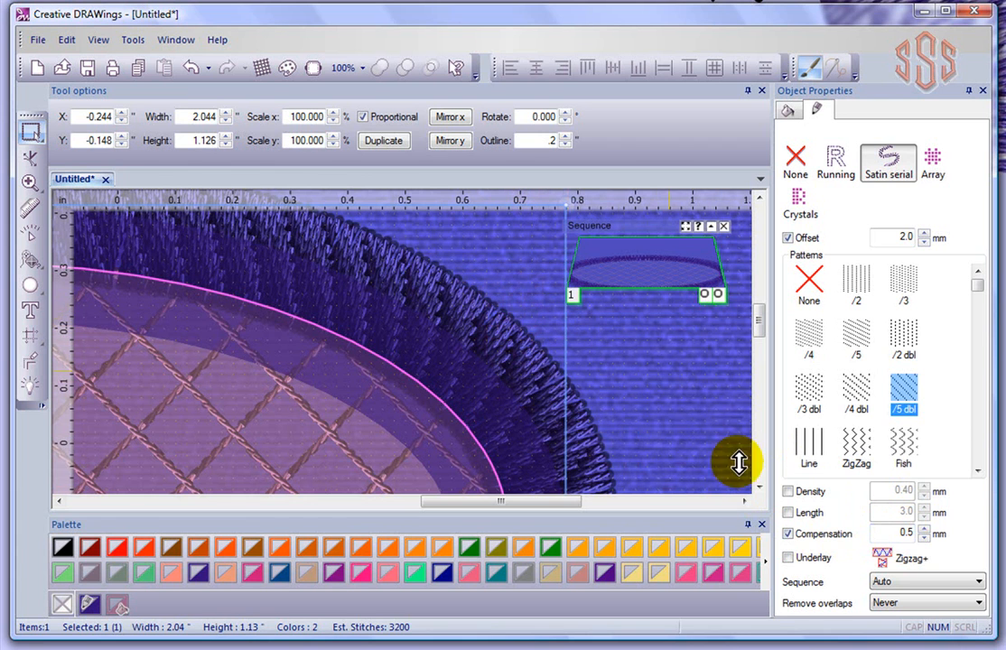
pyautogui.click(788, 534)
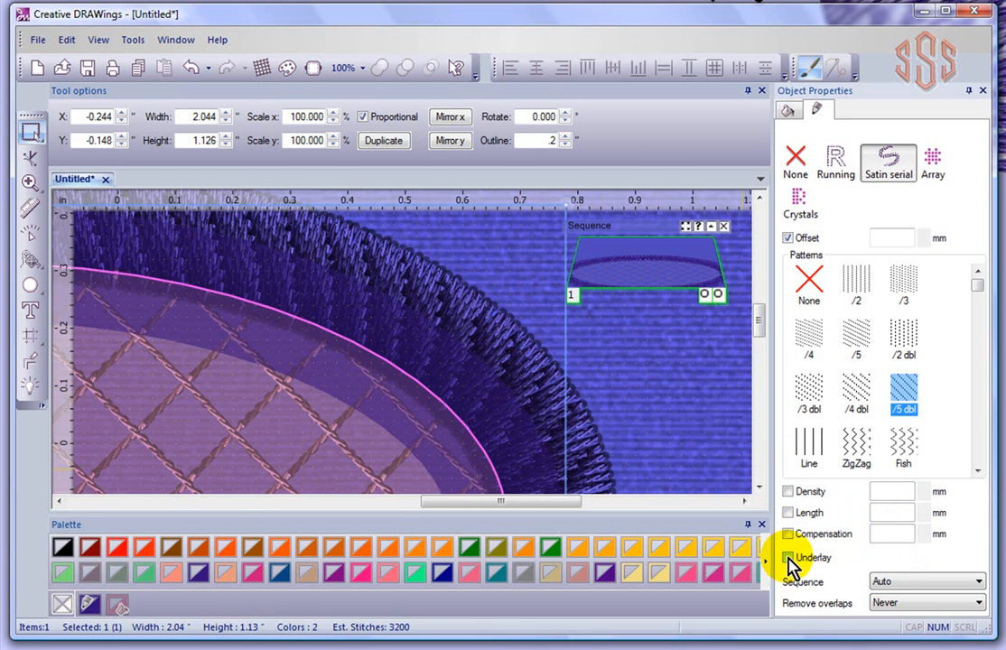
# Enable Underlay for the satin outline, review the underlay types keeping Zigzag+, and disable Underlay again.
pyautogui.click(788, 557)
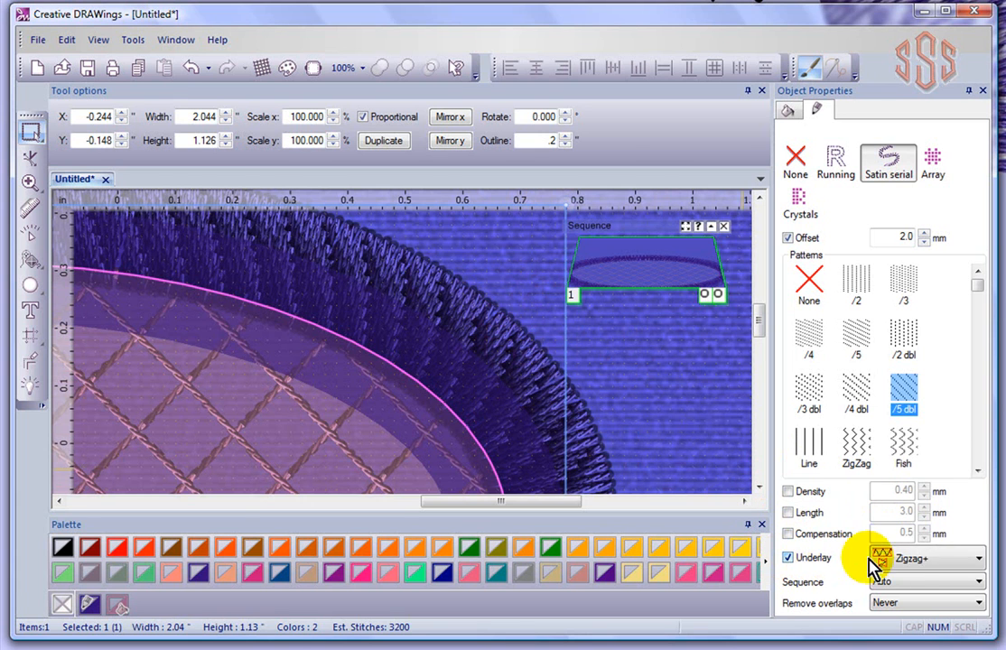
pyautogui.click(981, 560)
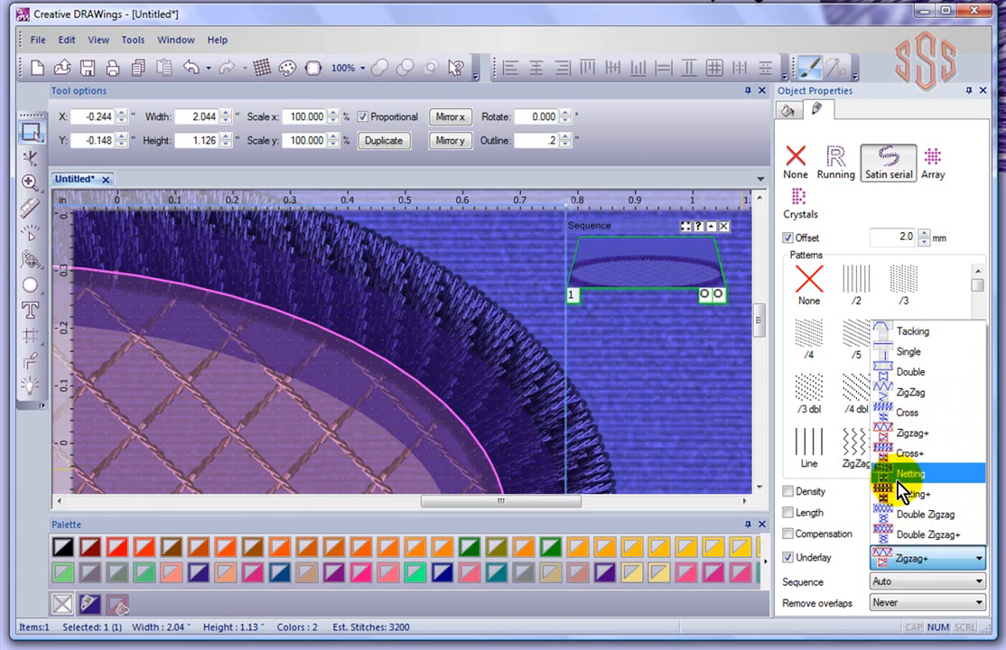
pyautogui.click(894, 432)
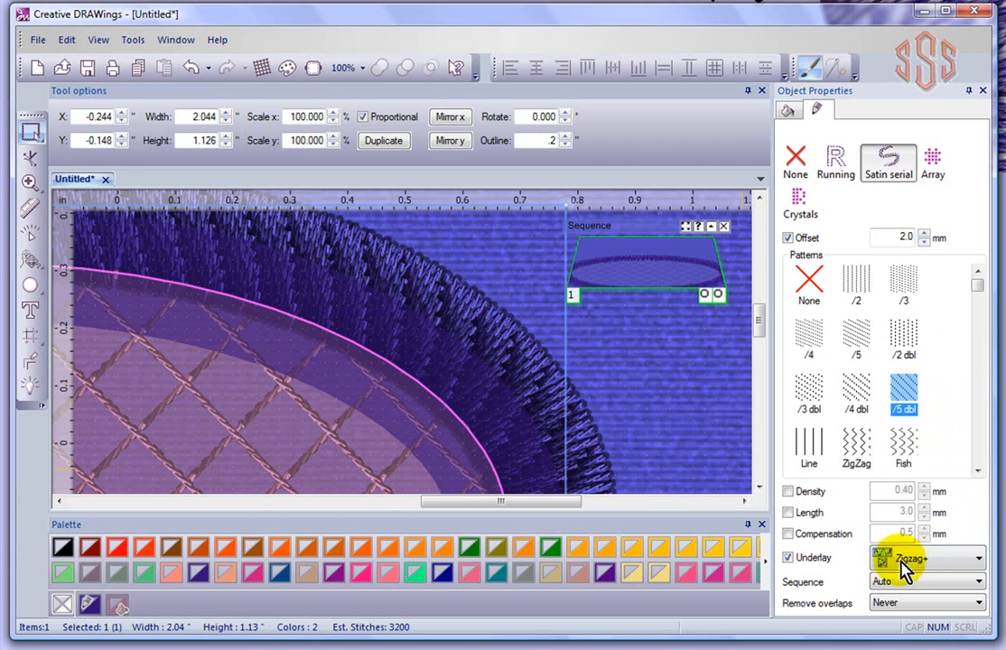
pyautogui.click(788, 559)
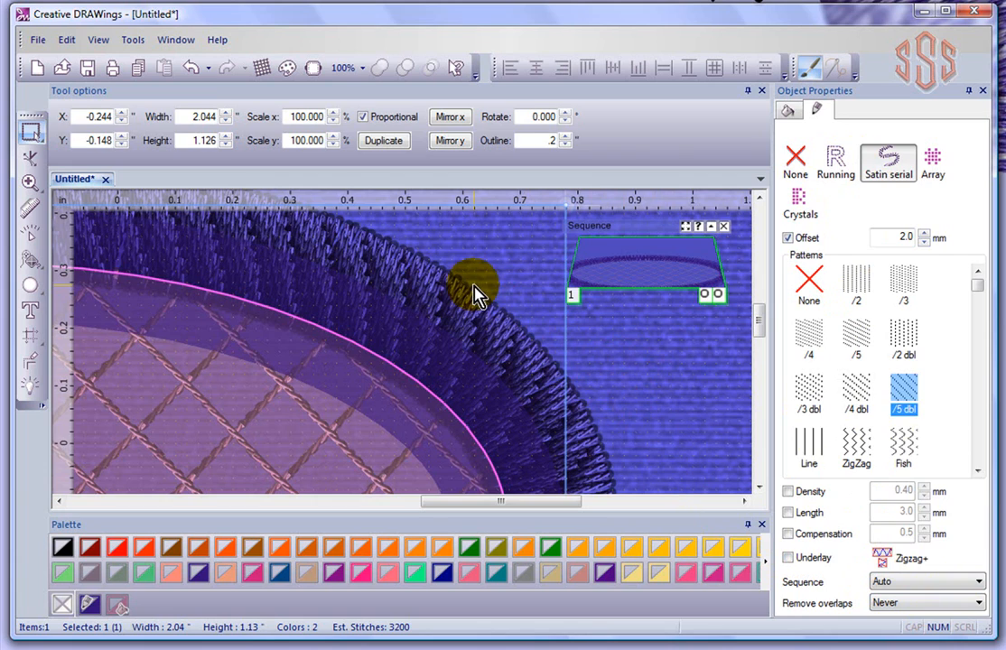
# Change the ellipse's outline type to Array, using the Heart from the Object Clipart as the repeated object.
pyautogui.click(502, 270)
pyautogui.scroll(-1, 502, 269)
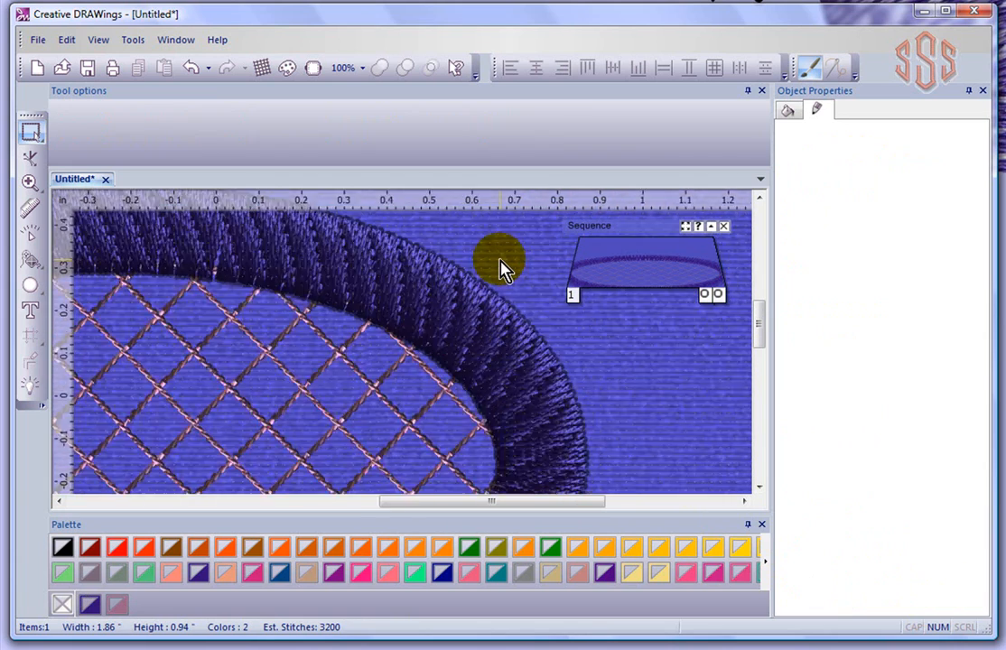
pyautogui.scroll(-2, 503, 269)
pyautogui.click(391, 301)
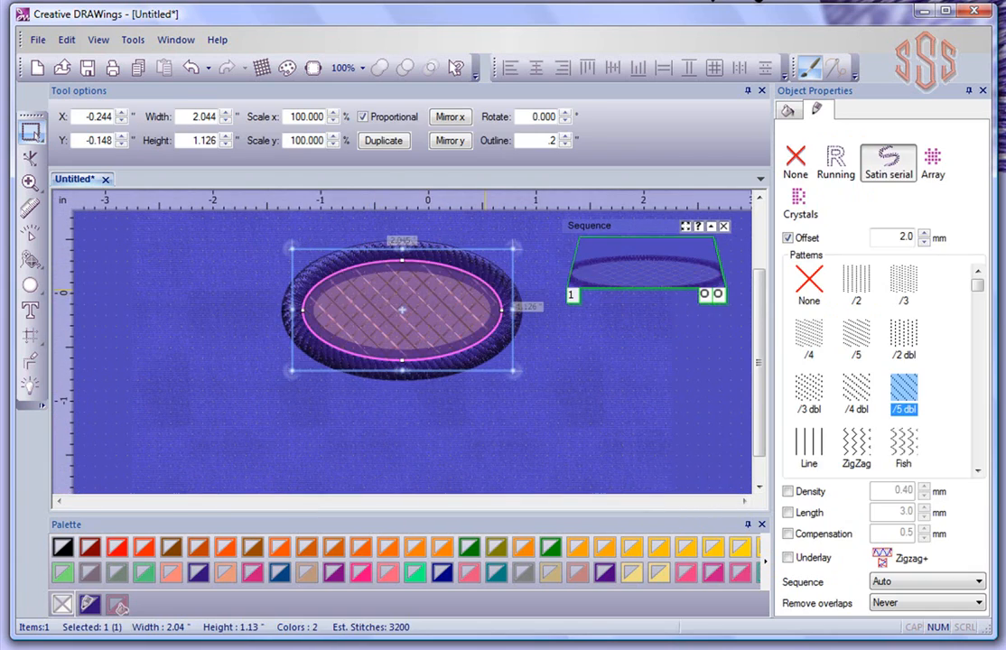
pyautogui.click(933, 162)
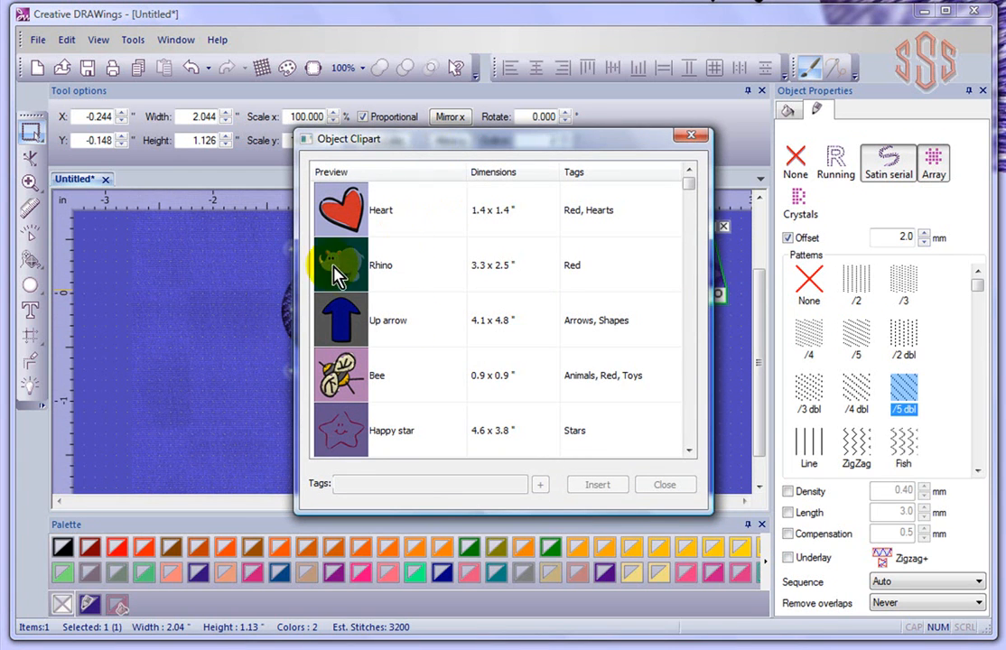
pyautogui.moveTo(409, 144); pyautogui.dragTo(593, 86)
pyautogui.click(550, 145)
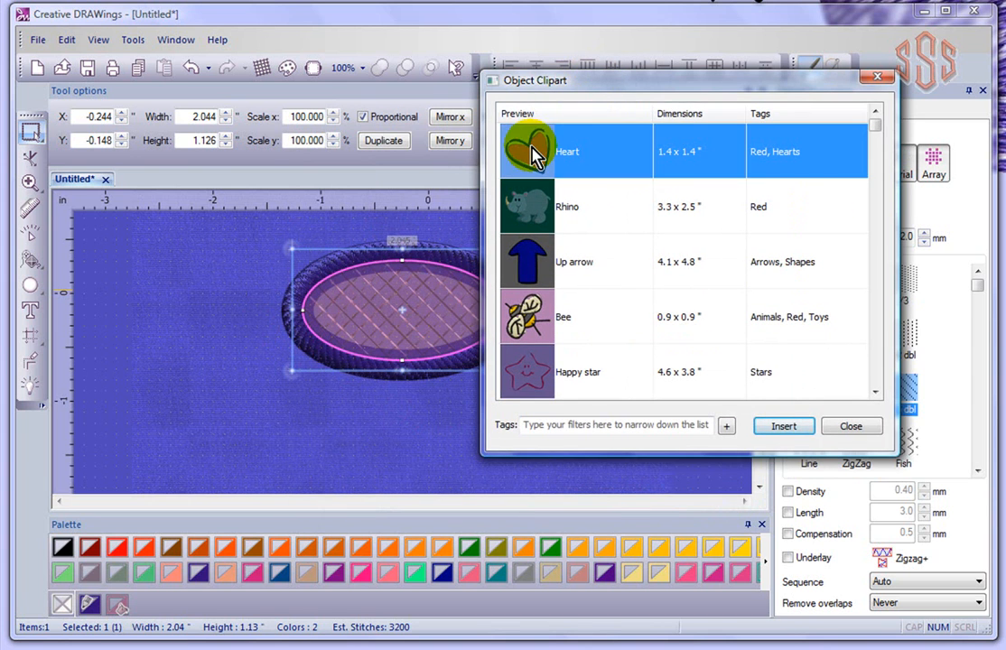
pyautogui.click(786, 426)
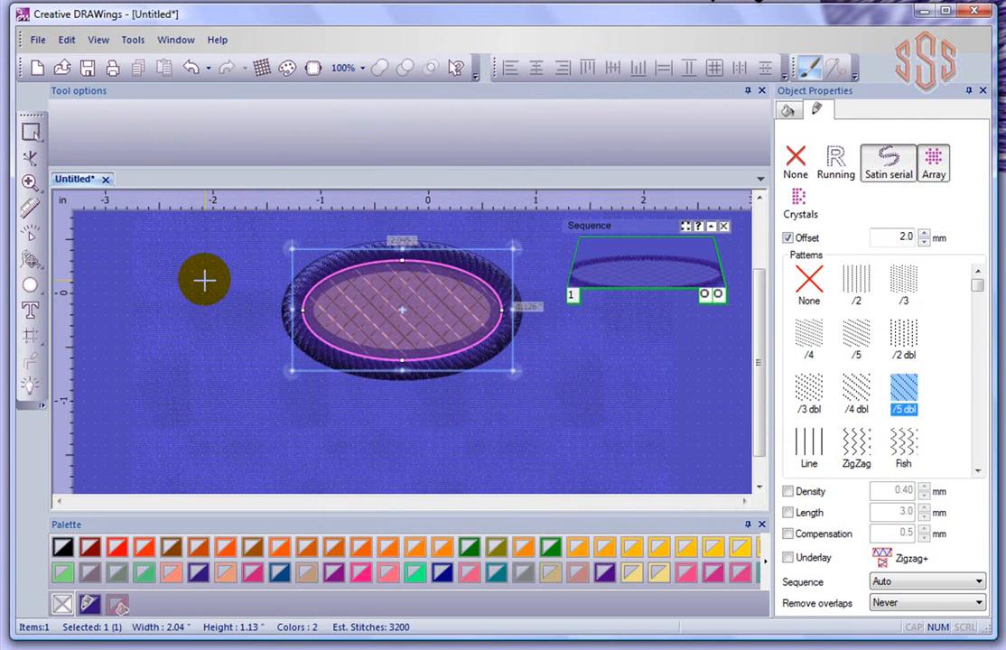
pyautogui.moveTo(214, 286); pyautogui.dragTo(240, 265)
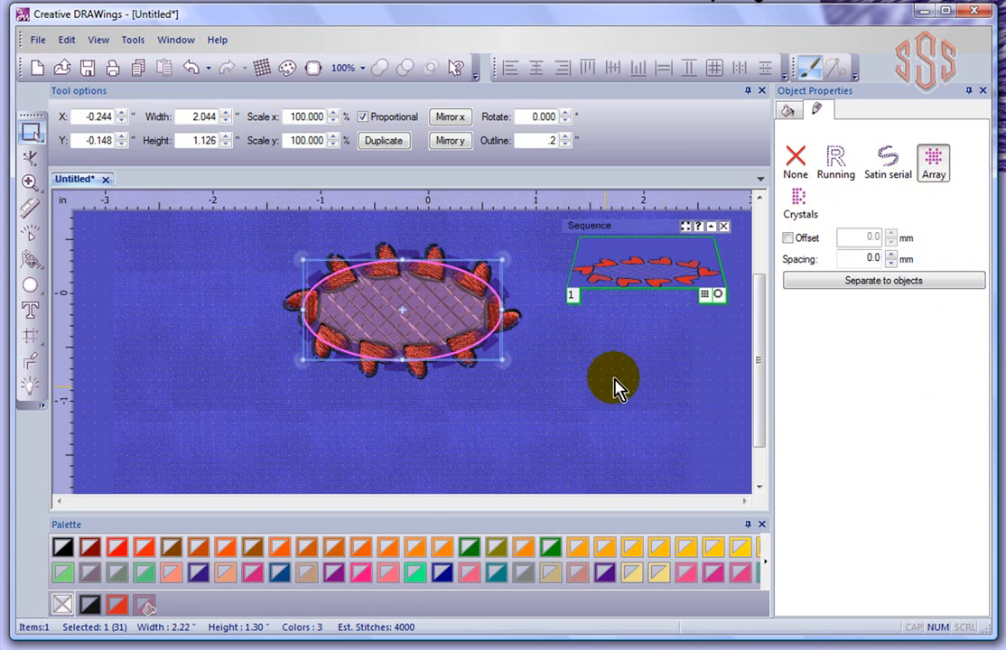
# Change the ellipse's outline type to Crystals and choose the Light Siam crystal colour.
pyautogui.click(800, 204)
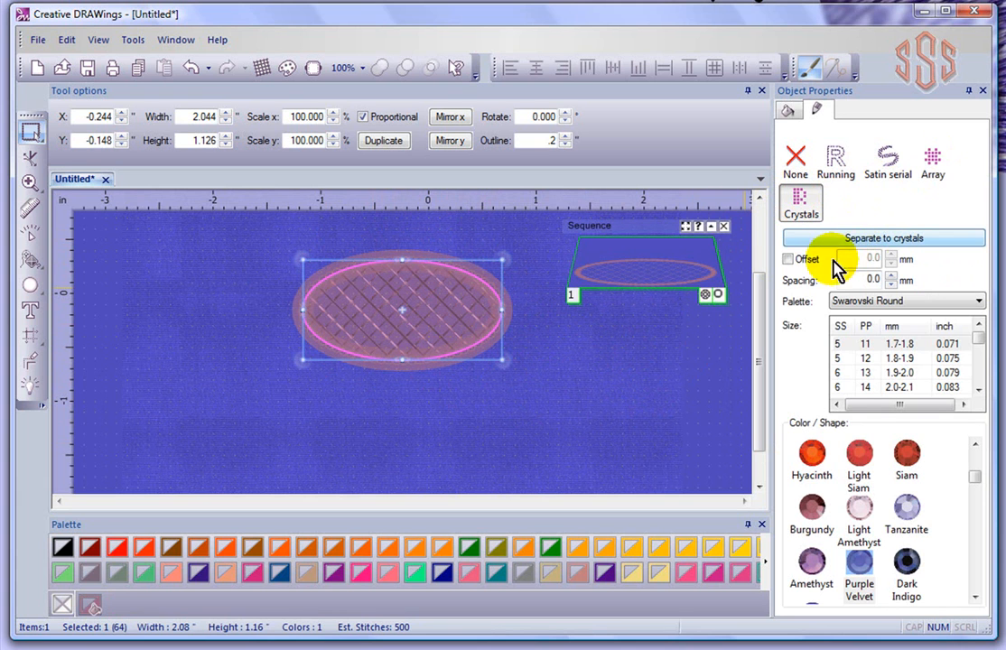
pyautogui.click(860, 461)
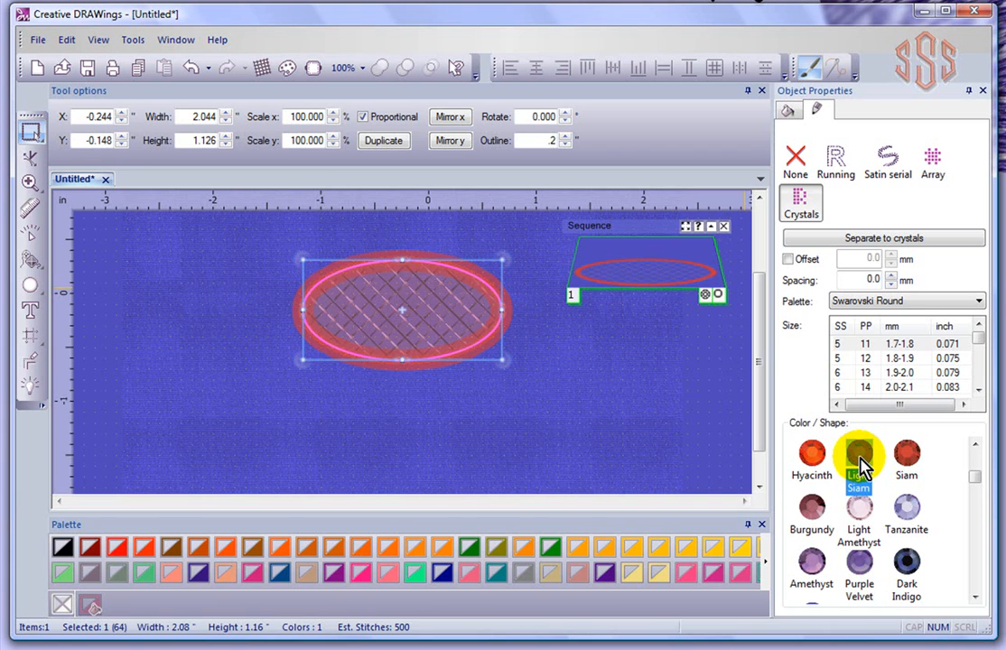
# Set the ellipse's outline width to 0.01 inch and the crystal size to SS 5, PP 11 (1.7-1.8 mm).
pyautogui.click(551, 141)
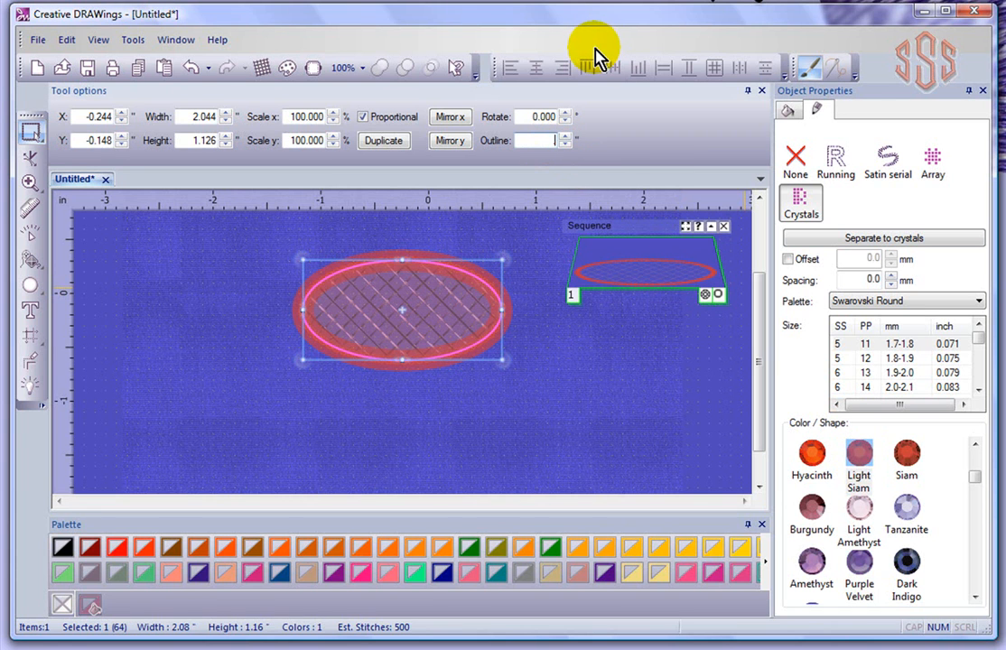
pyautogui.click(844, 356)
pyautogui.click(839, 344)
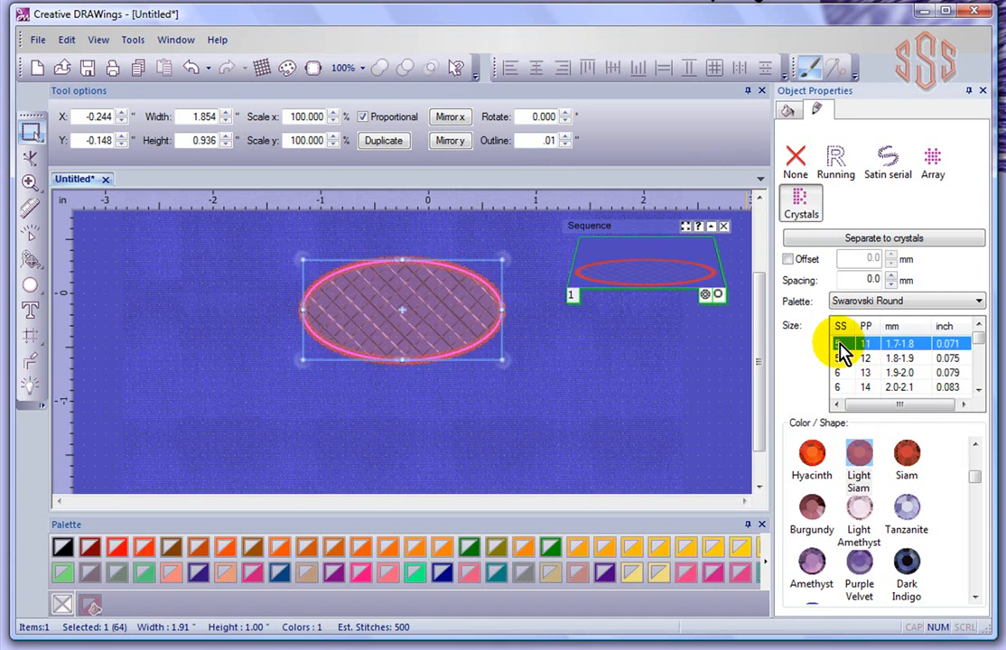
pyautogui.scroll(5, 384, 315)
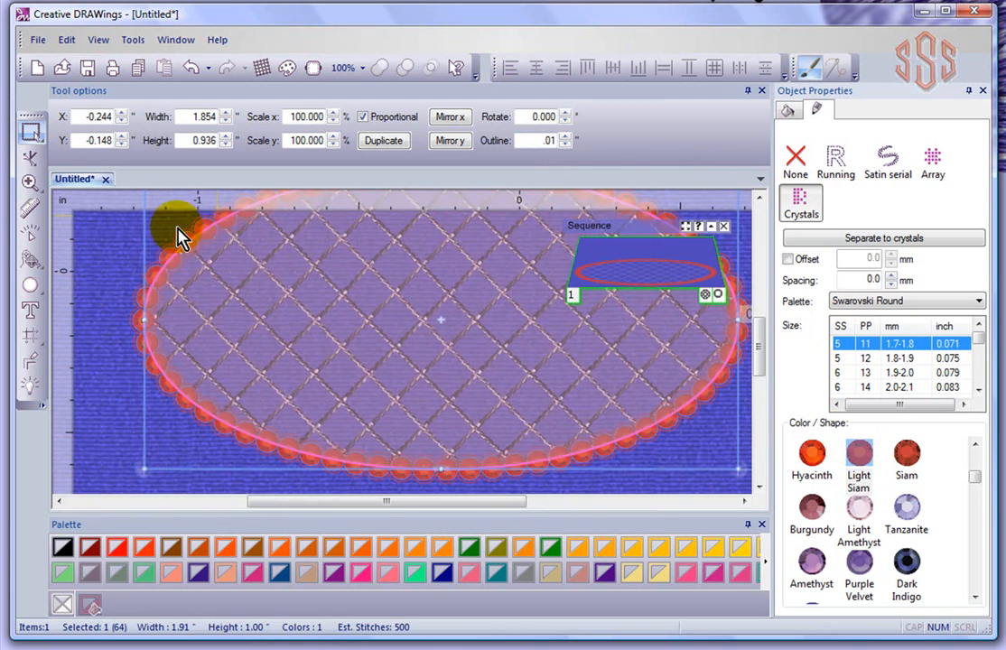
pyautogui.scroll(-4, 167, 281)
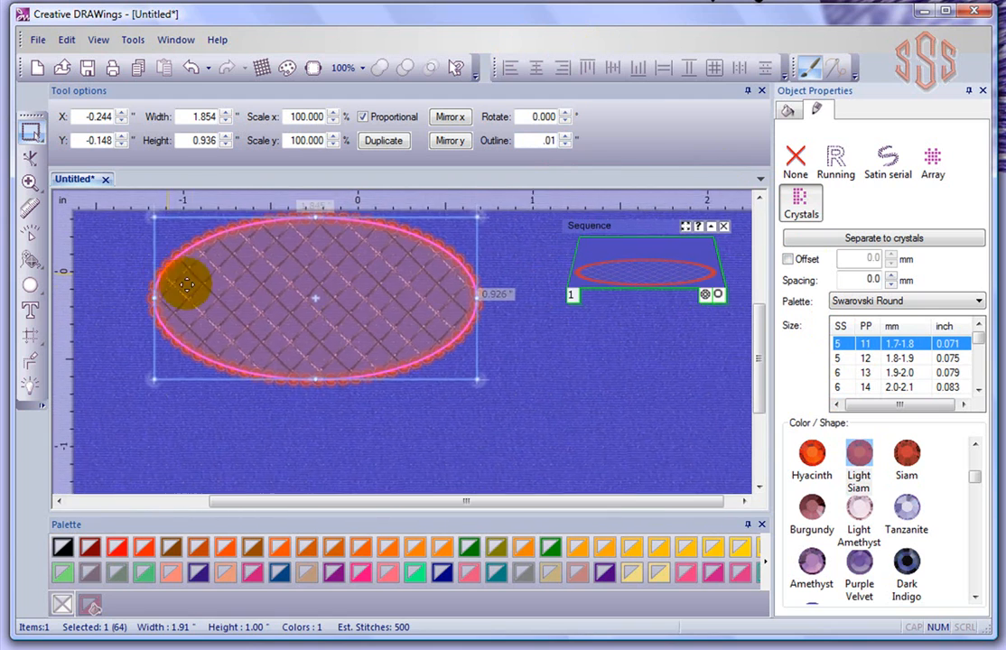